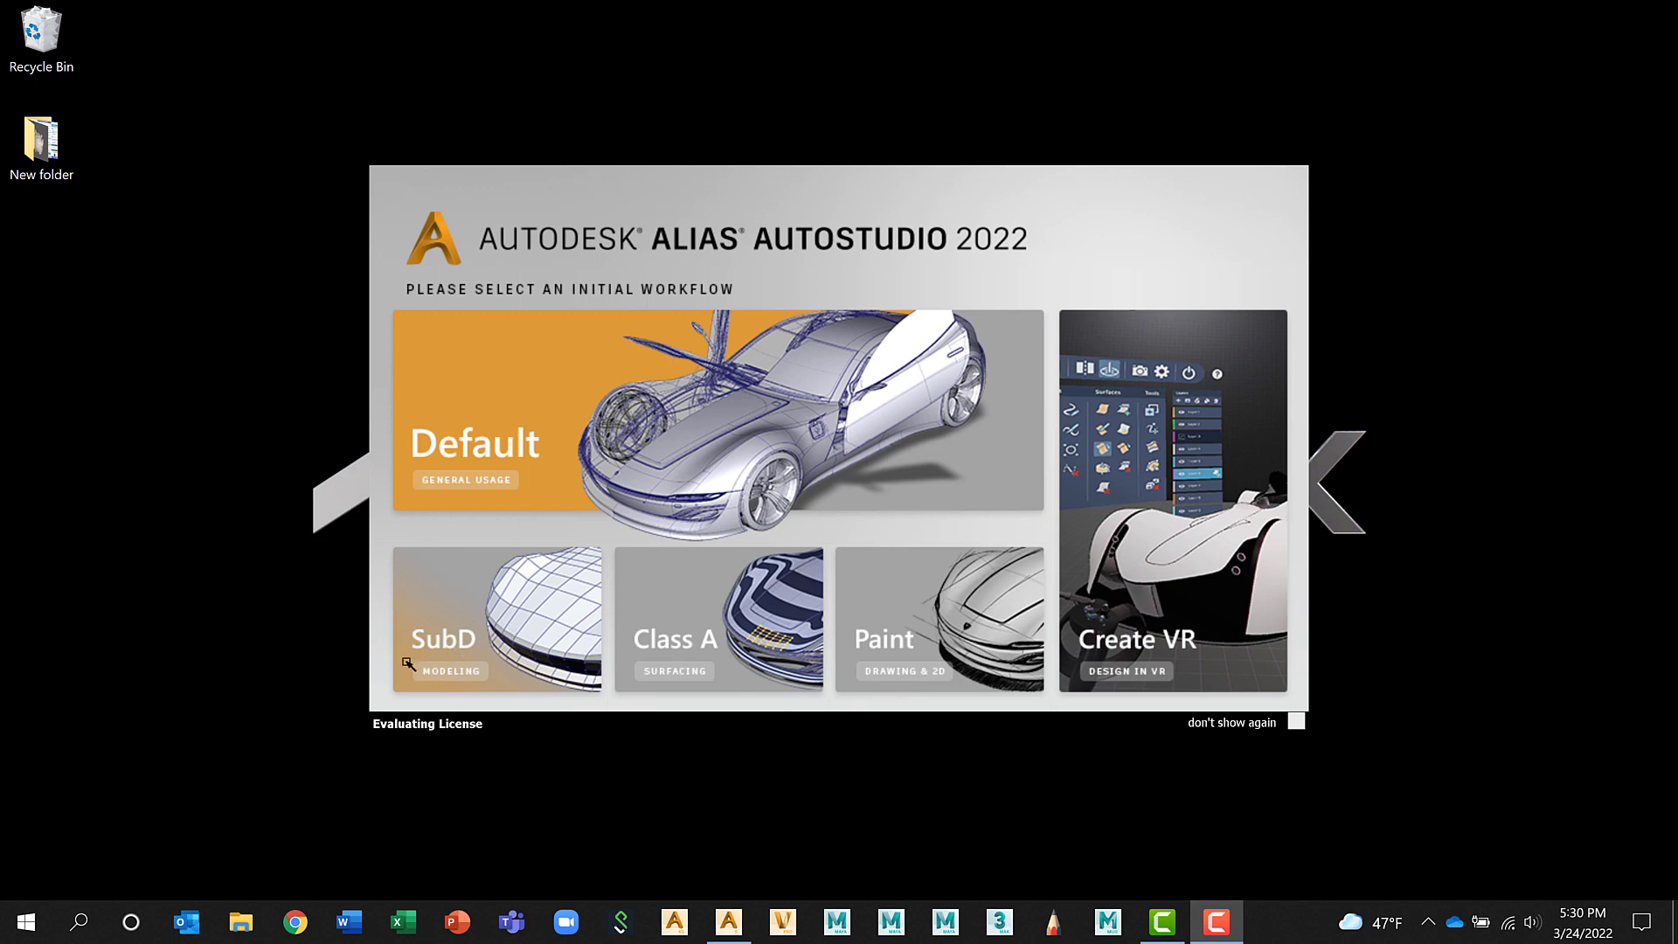
Start Alias in the SubD workflow and close the What's New Highlights window
{"action": "left_click", "coordinate": [463, 615]}
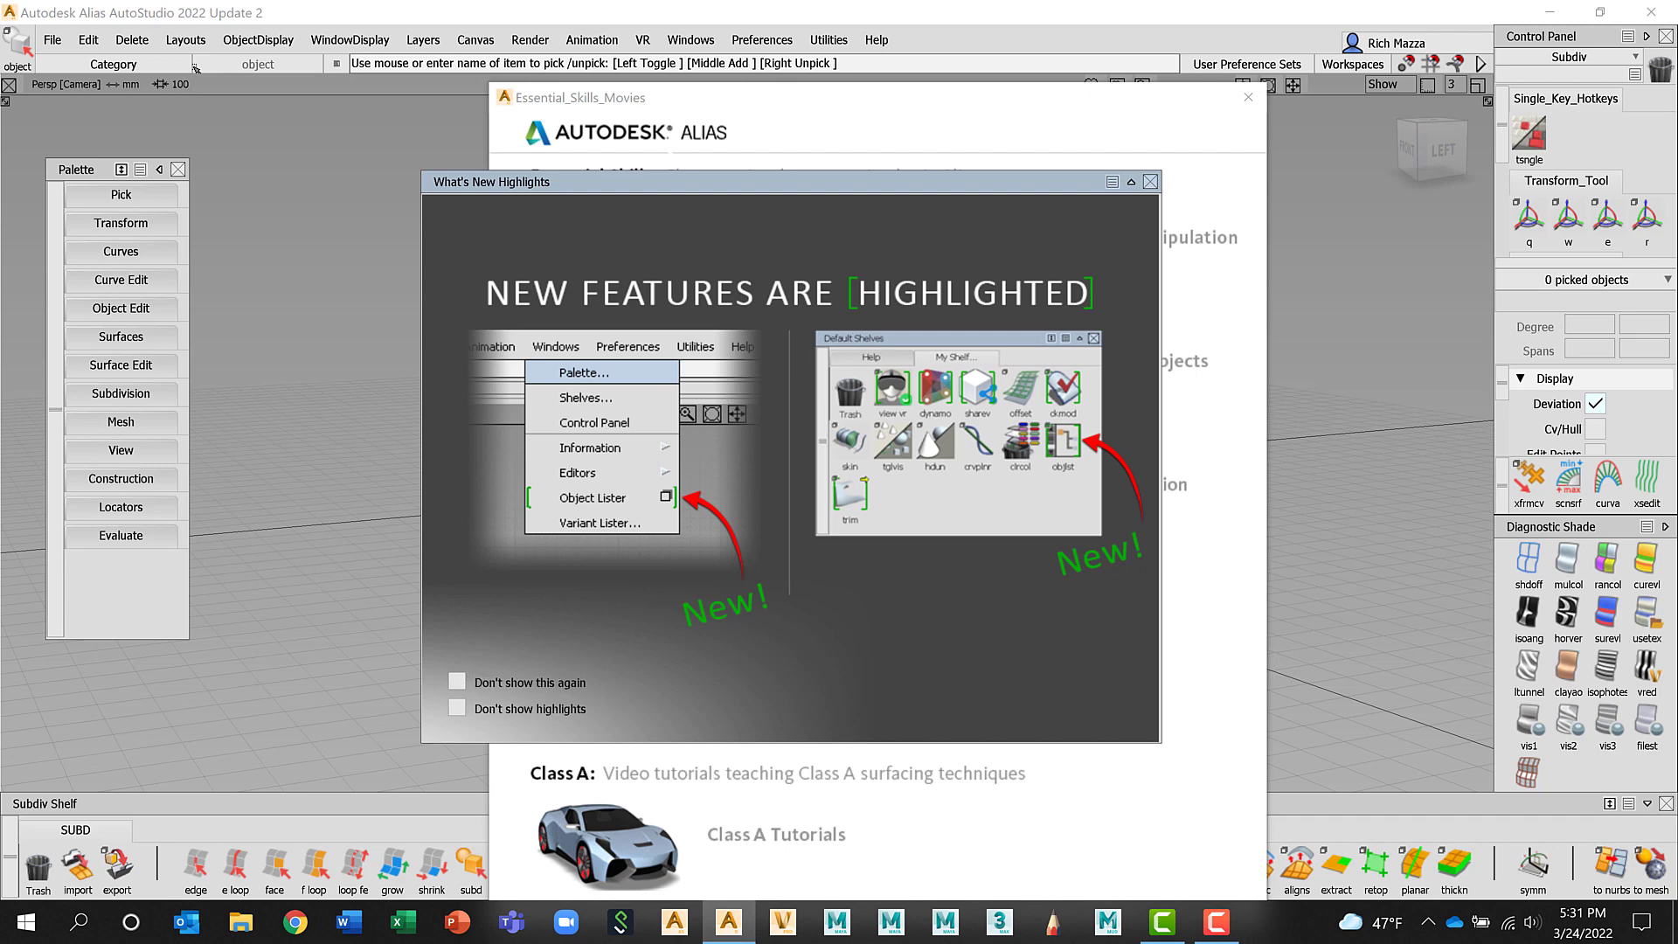
{"action": "left_click_drag", "start_coordinate": [686, 190], "coordinate": [688, 146]}
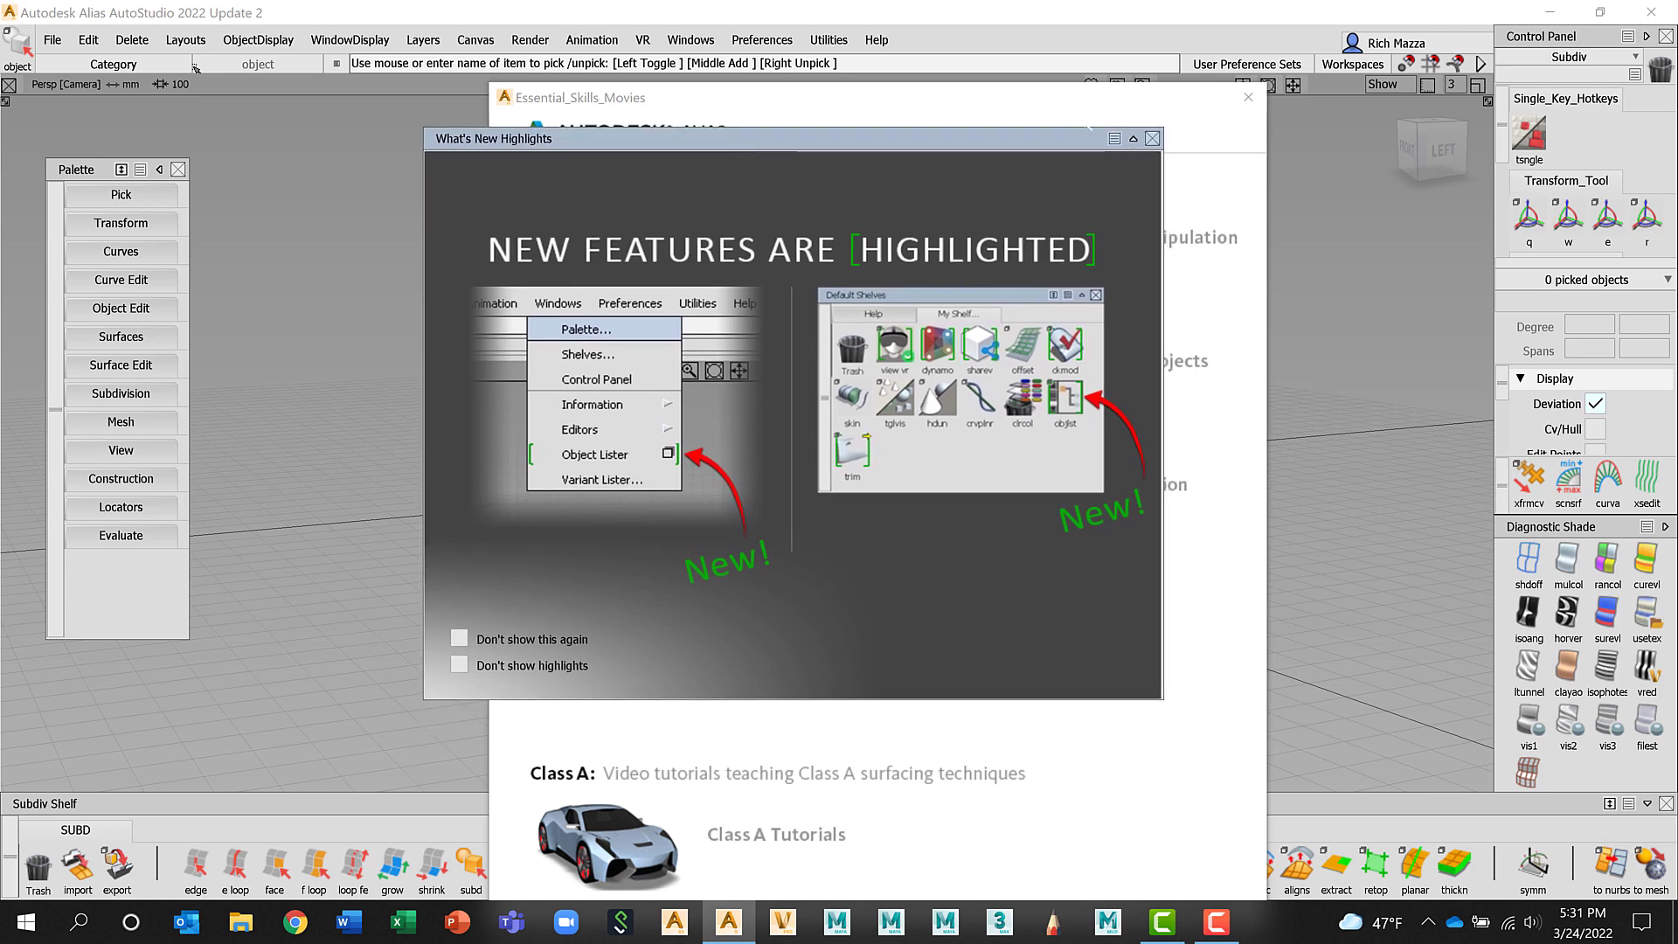
{"action": "left_click", "coordinate": [1153, 138]}
Close the remaining highlights window and the Essential Skills Movies window
{"action": "left_click", "coordinate": [1152, 138]}
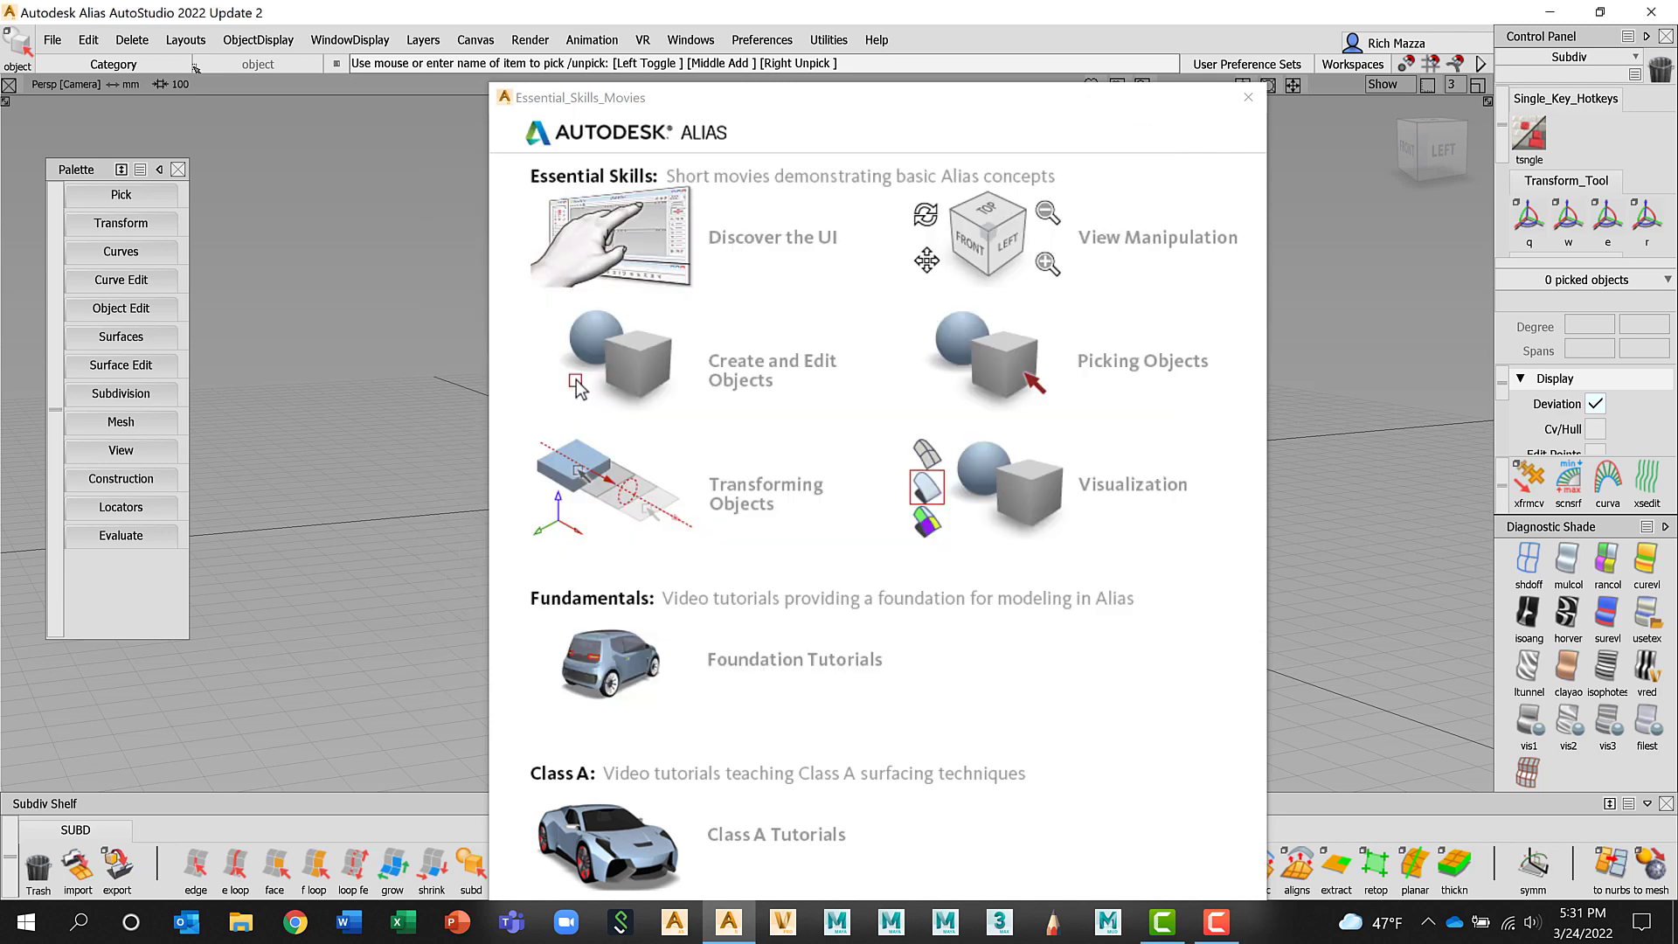
{"action": "left_click_drag", "start_coordinate": [929, 106], "coordinate": [887, 50]}
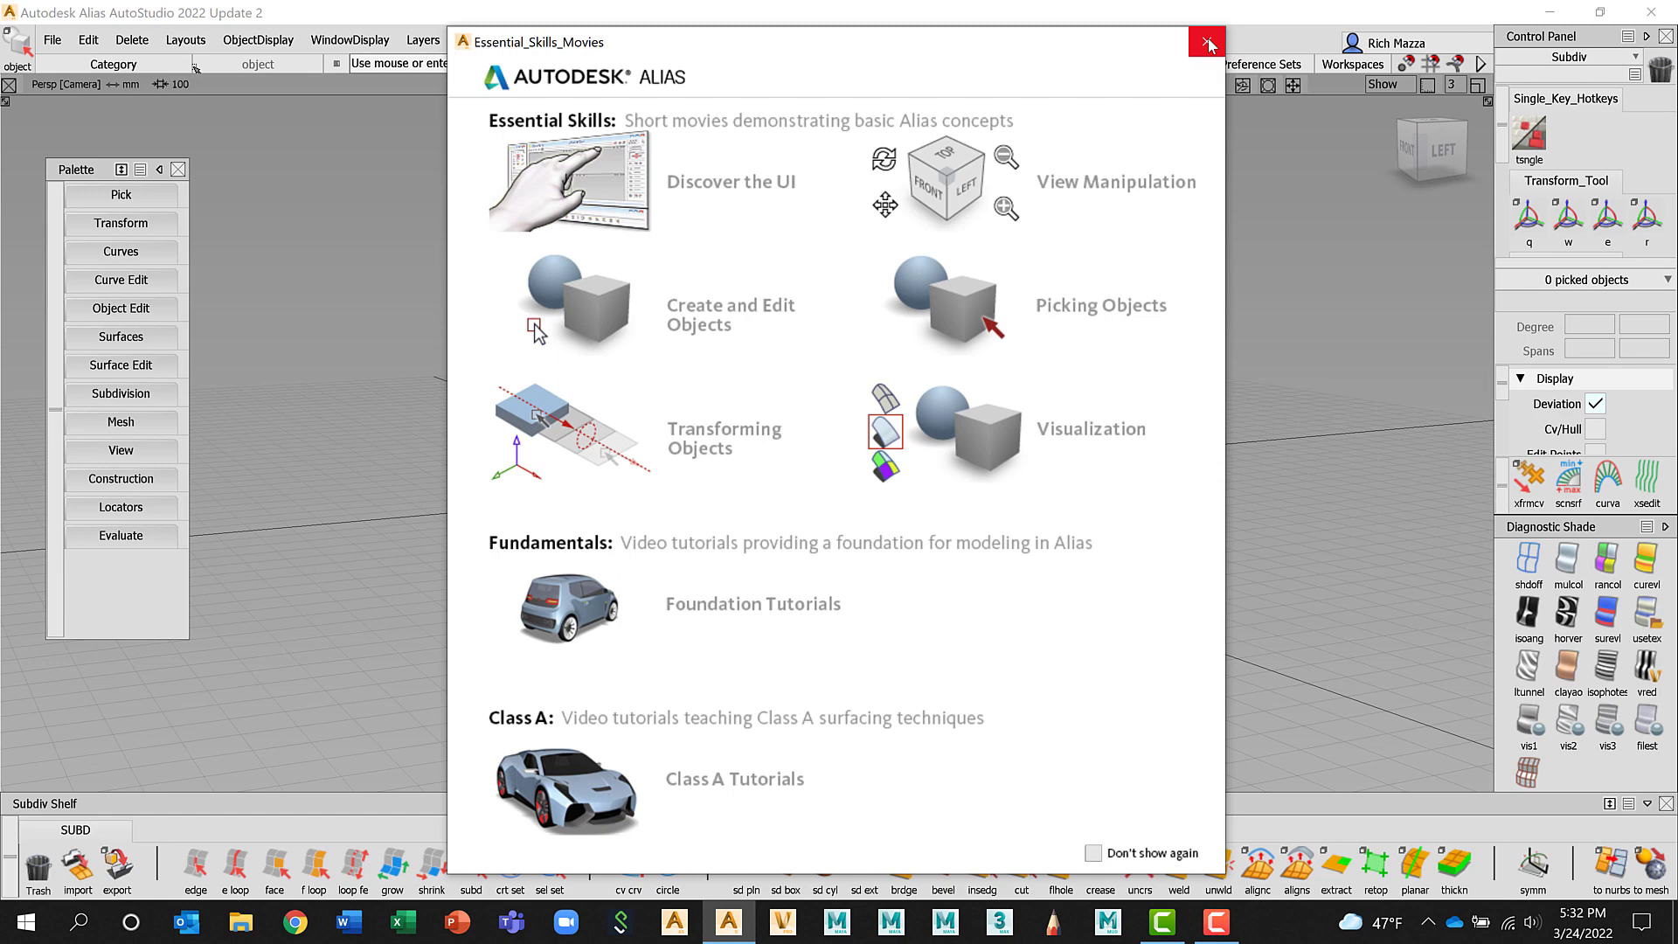
{"action": "left_click", "coordinate": [1208, 44]}
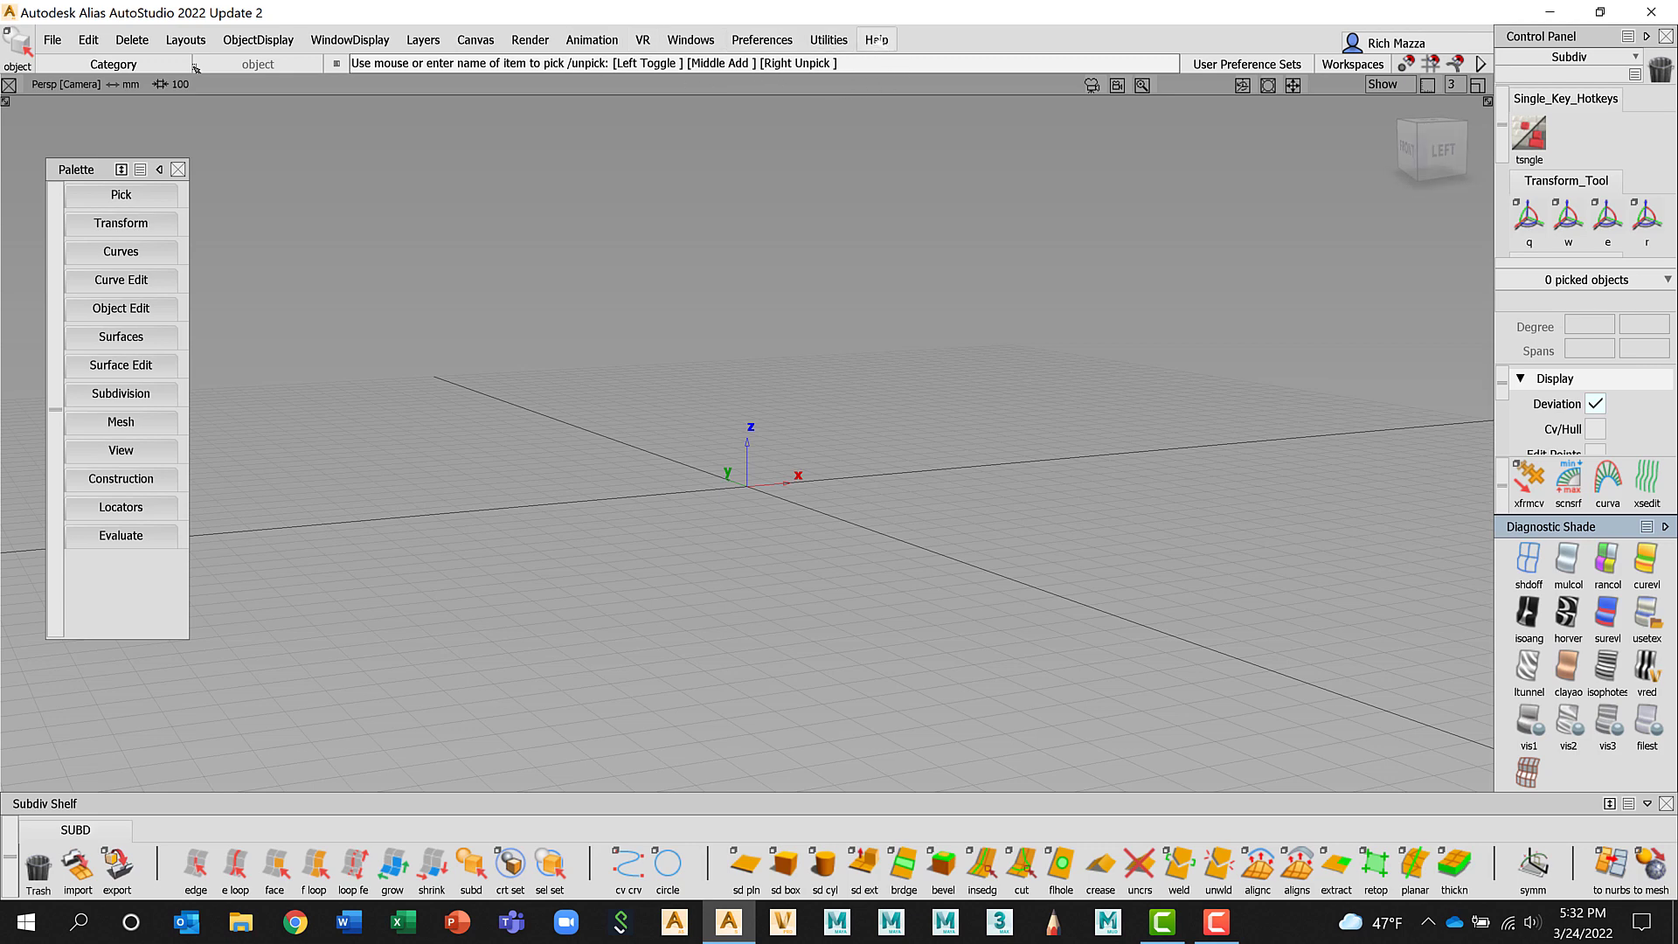
{"action": "left_click", "coordinate": [876, 39]}
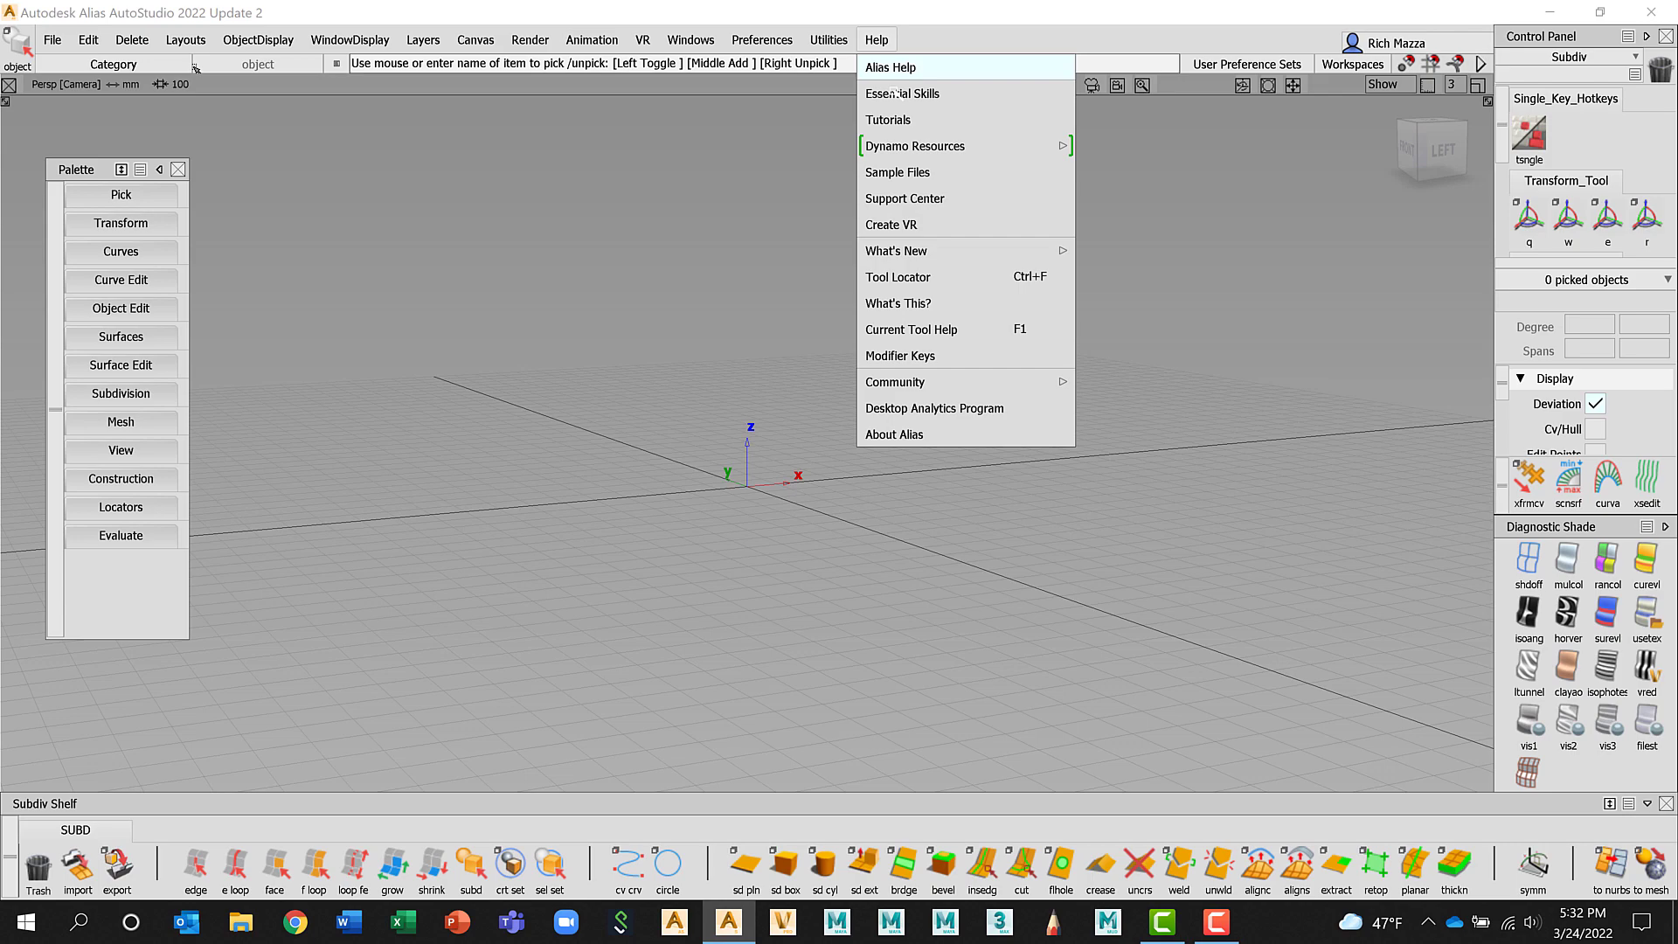
{"action": "left_click", "coordinate": [897, 94]}
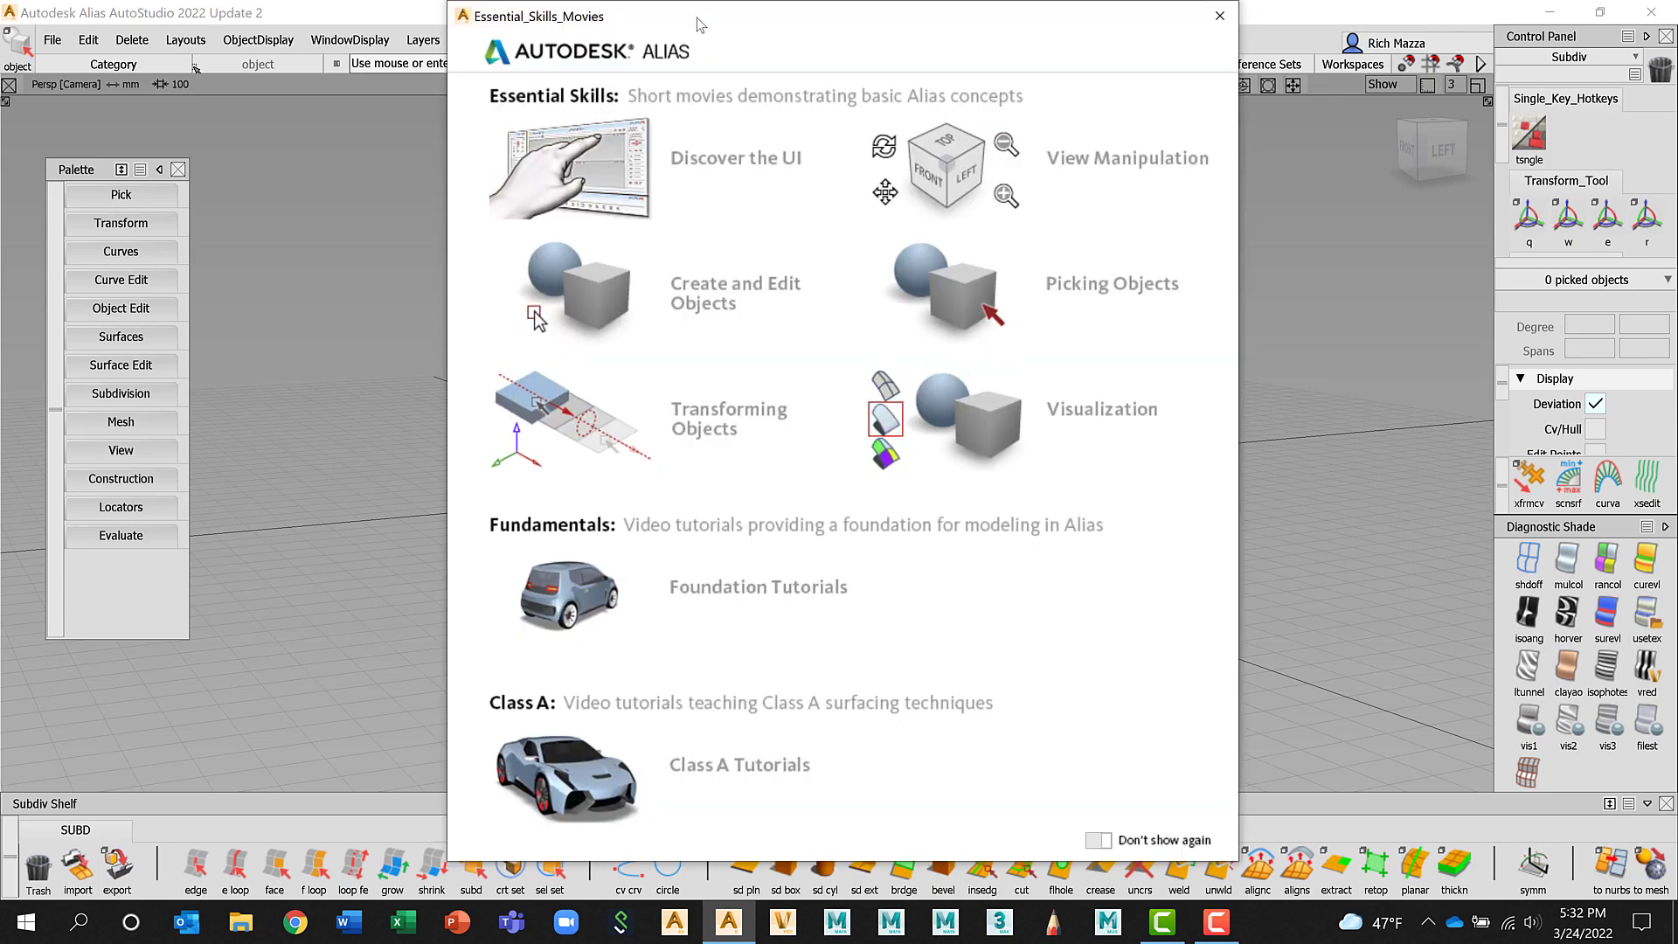
{"action": "left_click_drag", "start_coordinate": [696, 19], "coordinate": [707, 45]}
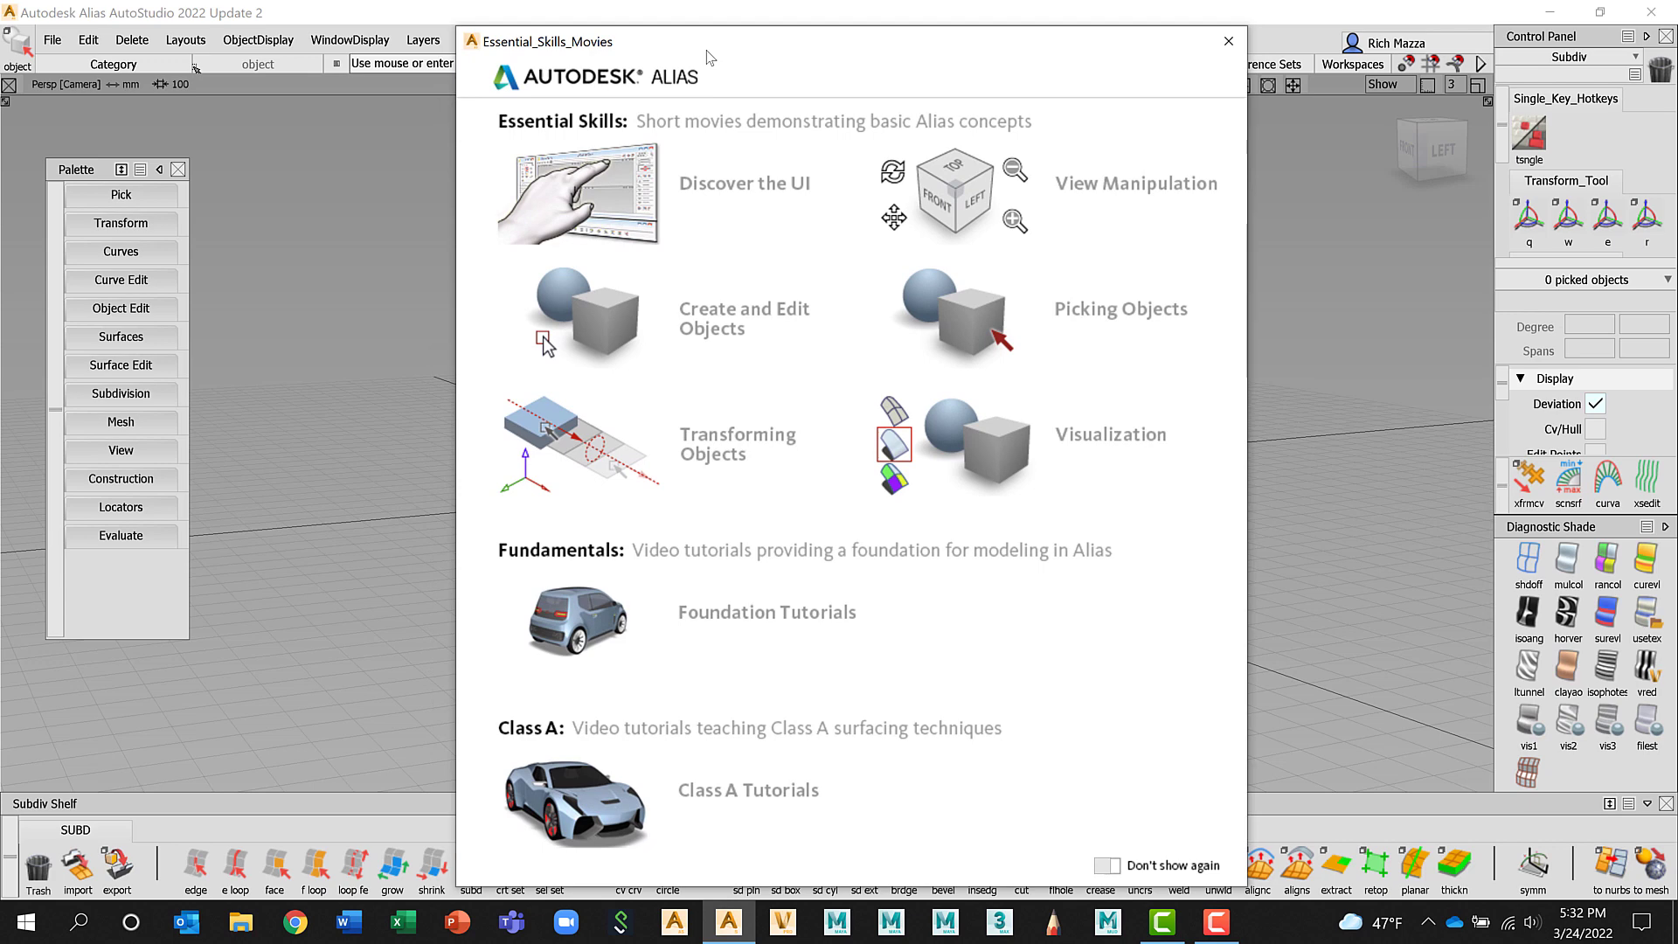
{"action": "left_click", "coordinate": [1226, 42]}
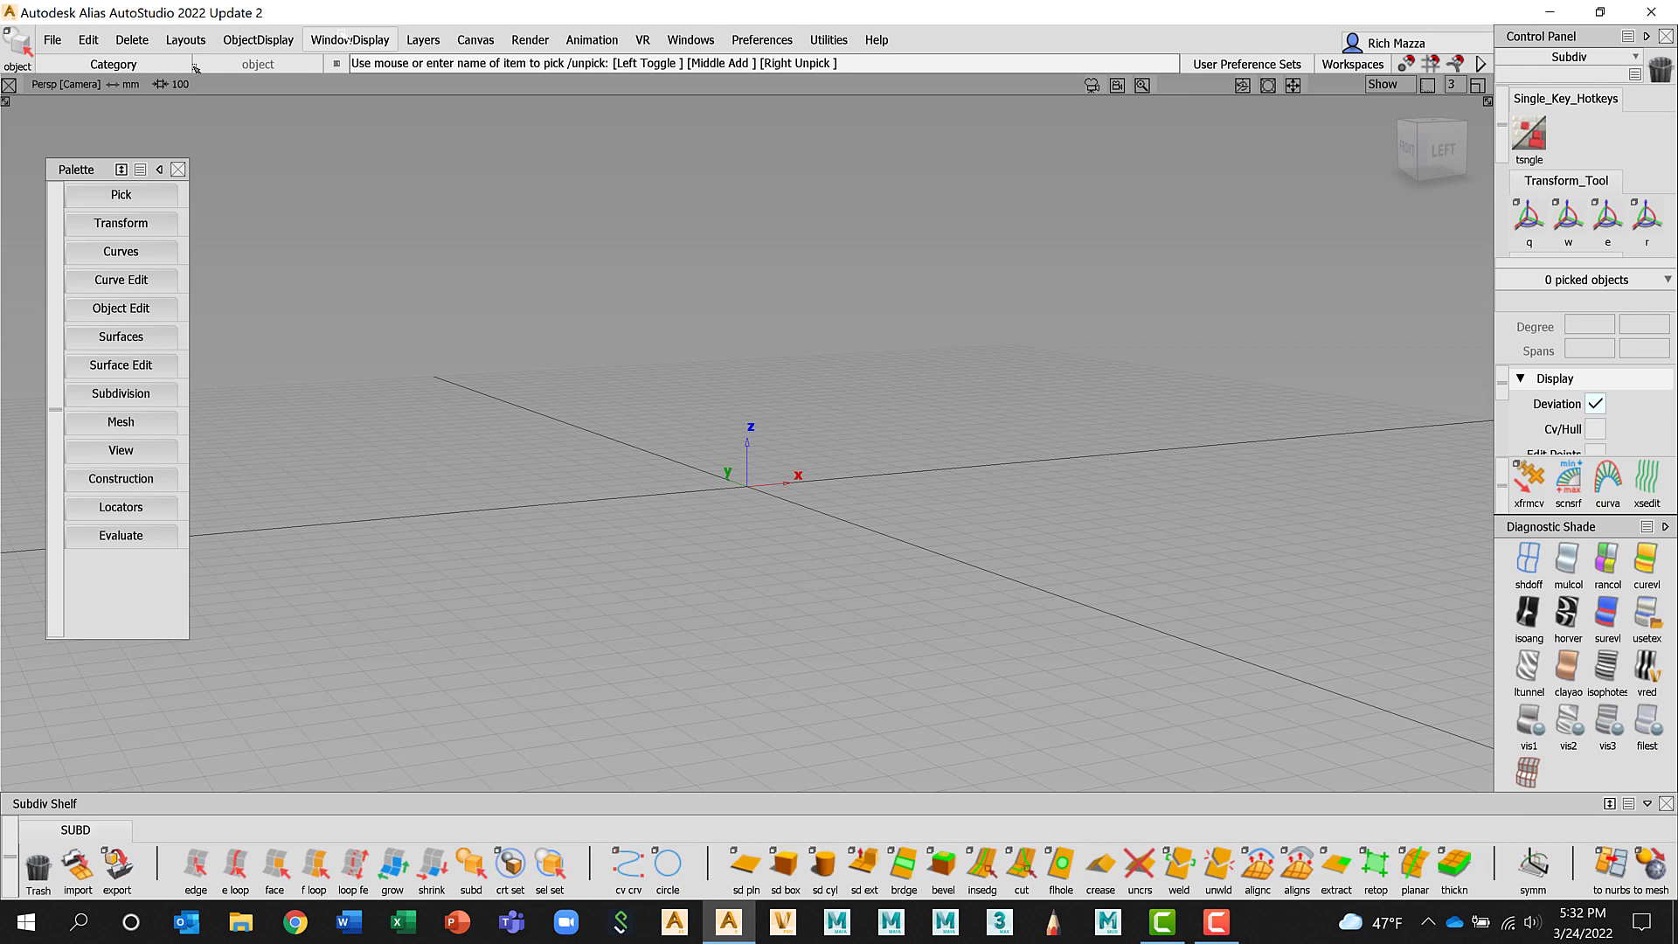
{"action": "left_click", "coordinate": [763, 40]}
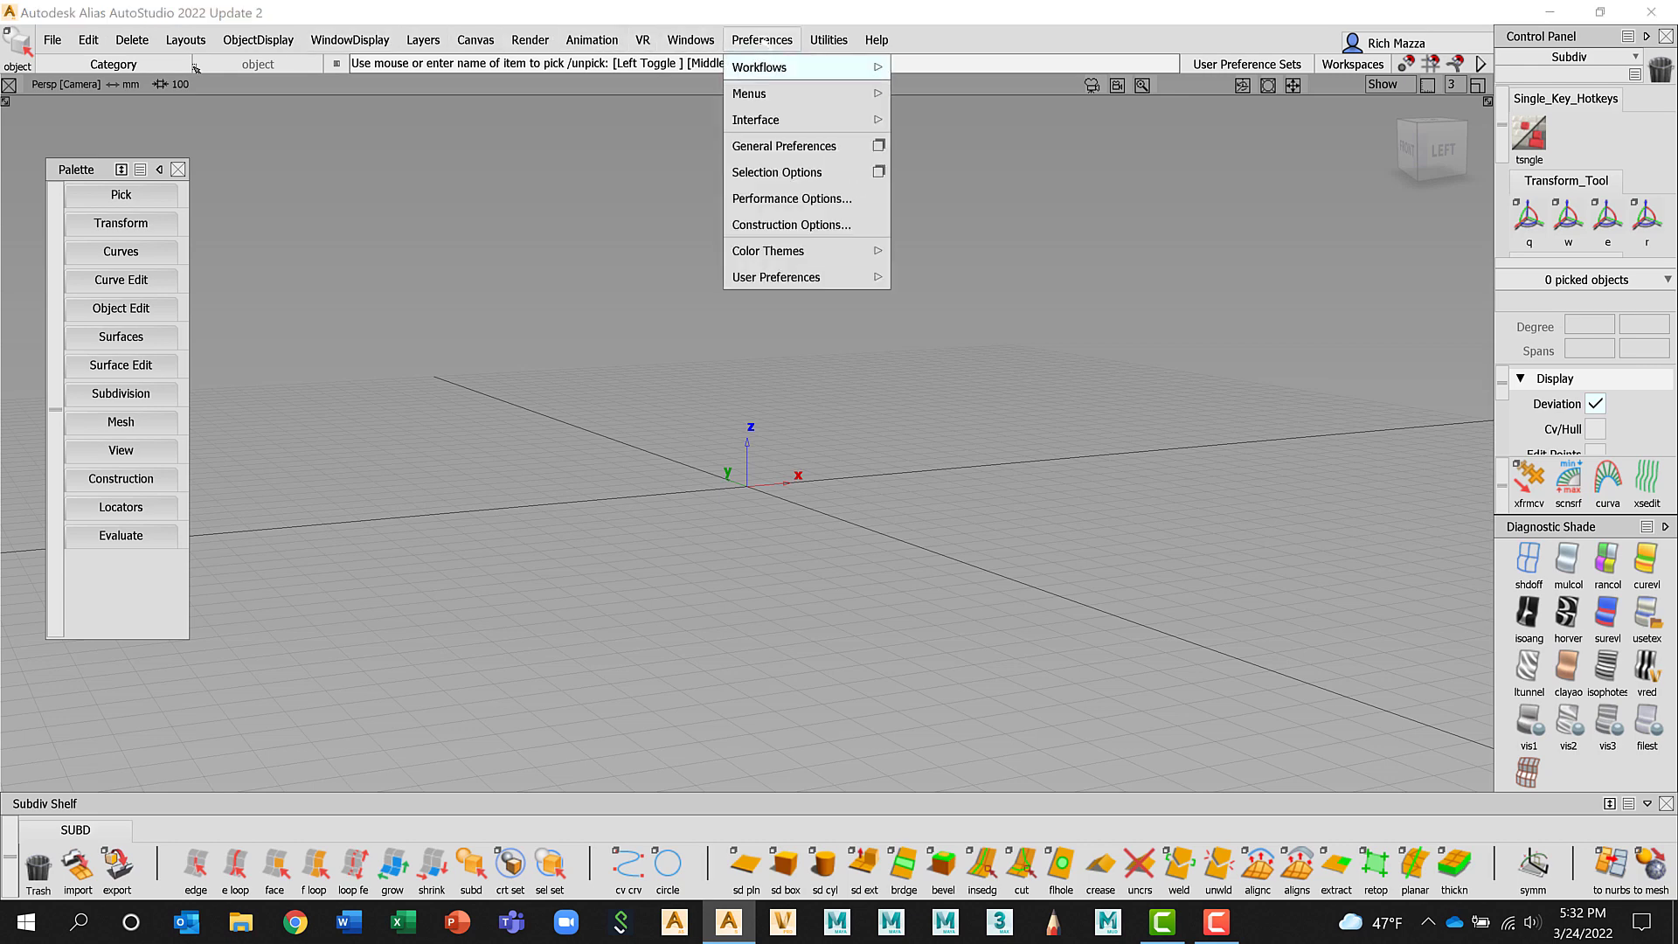
{"action": "mouse_move", "coordinate": [767, 67]}
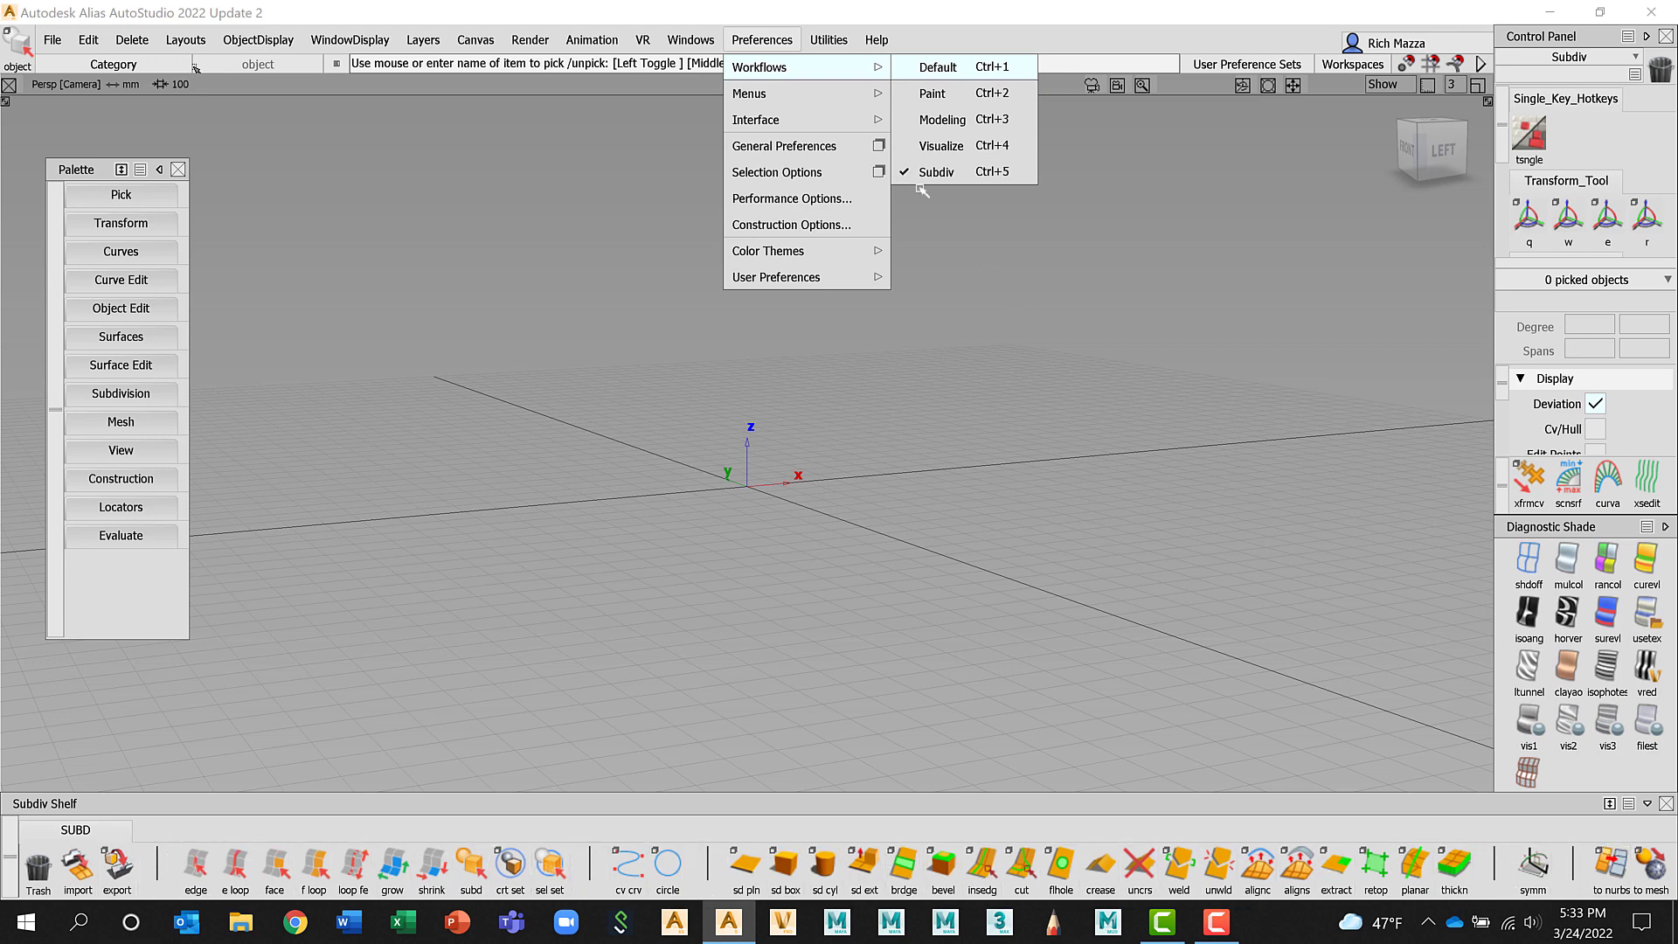
{"action": "left_click", "coordinate": [944, 122]}
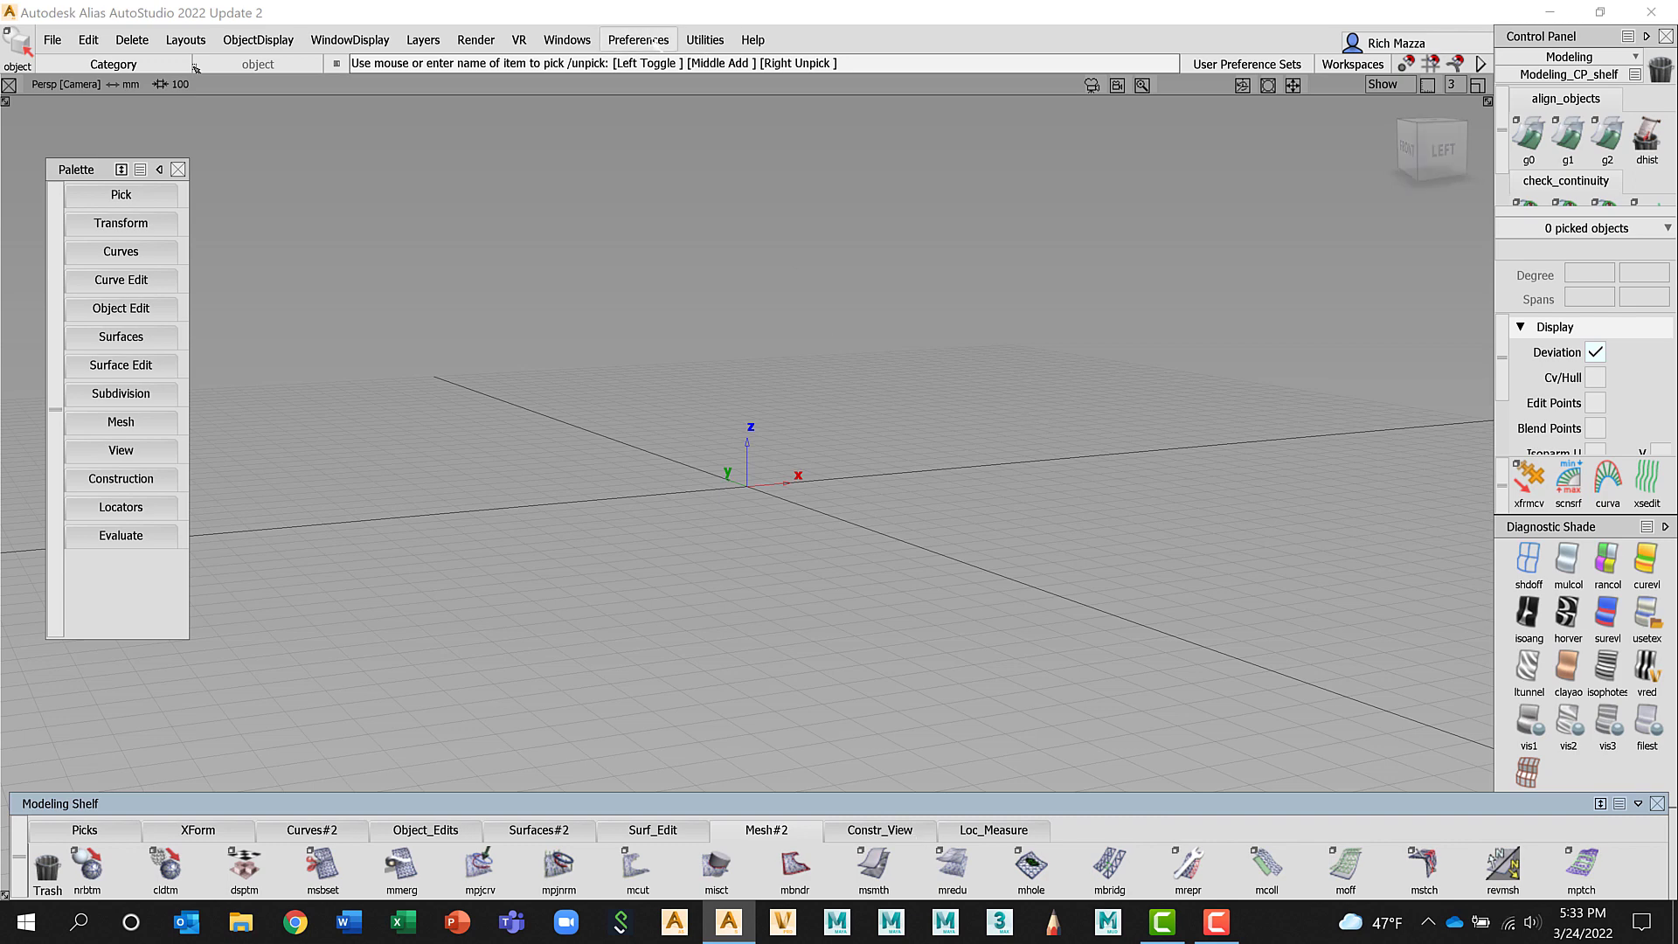
{"action": "left_click", "coordinate": [654, 41]}
{"action": "mouse_move", "coordinate": [657, 68]}
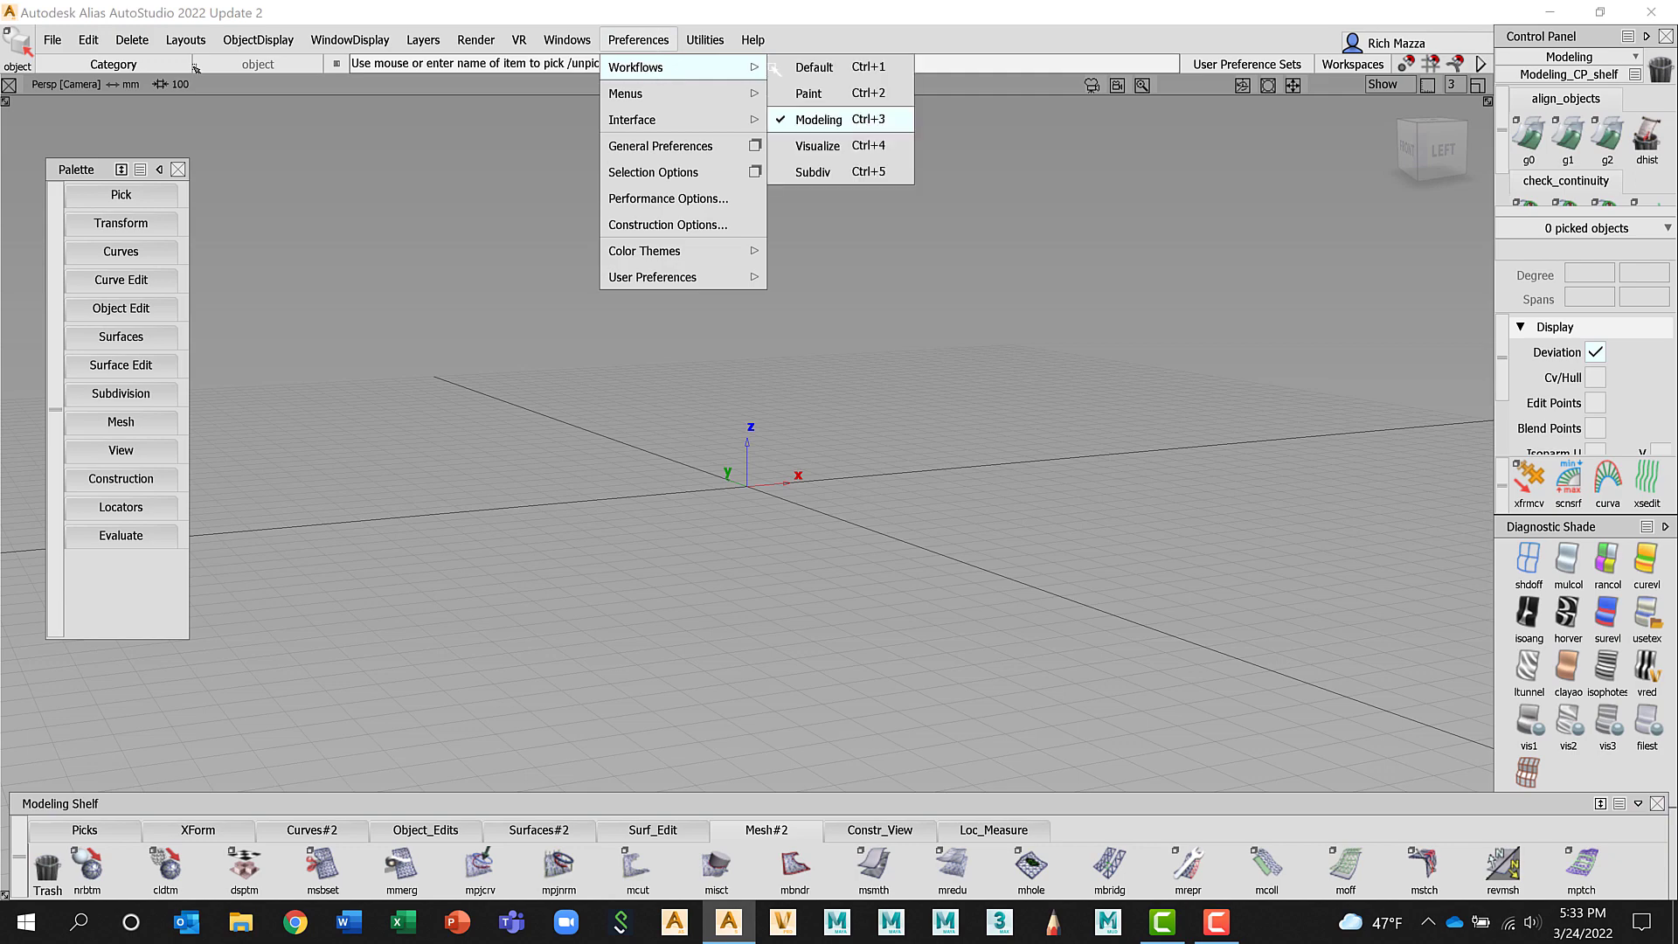
{"action": "left_click", "coordinate": [814, 172]}
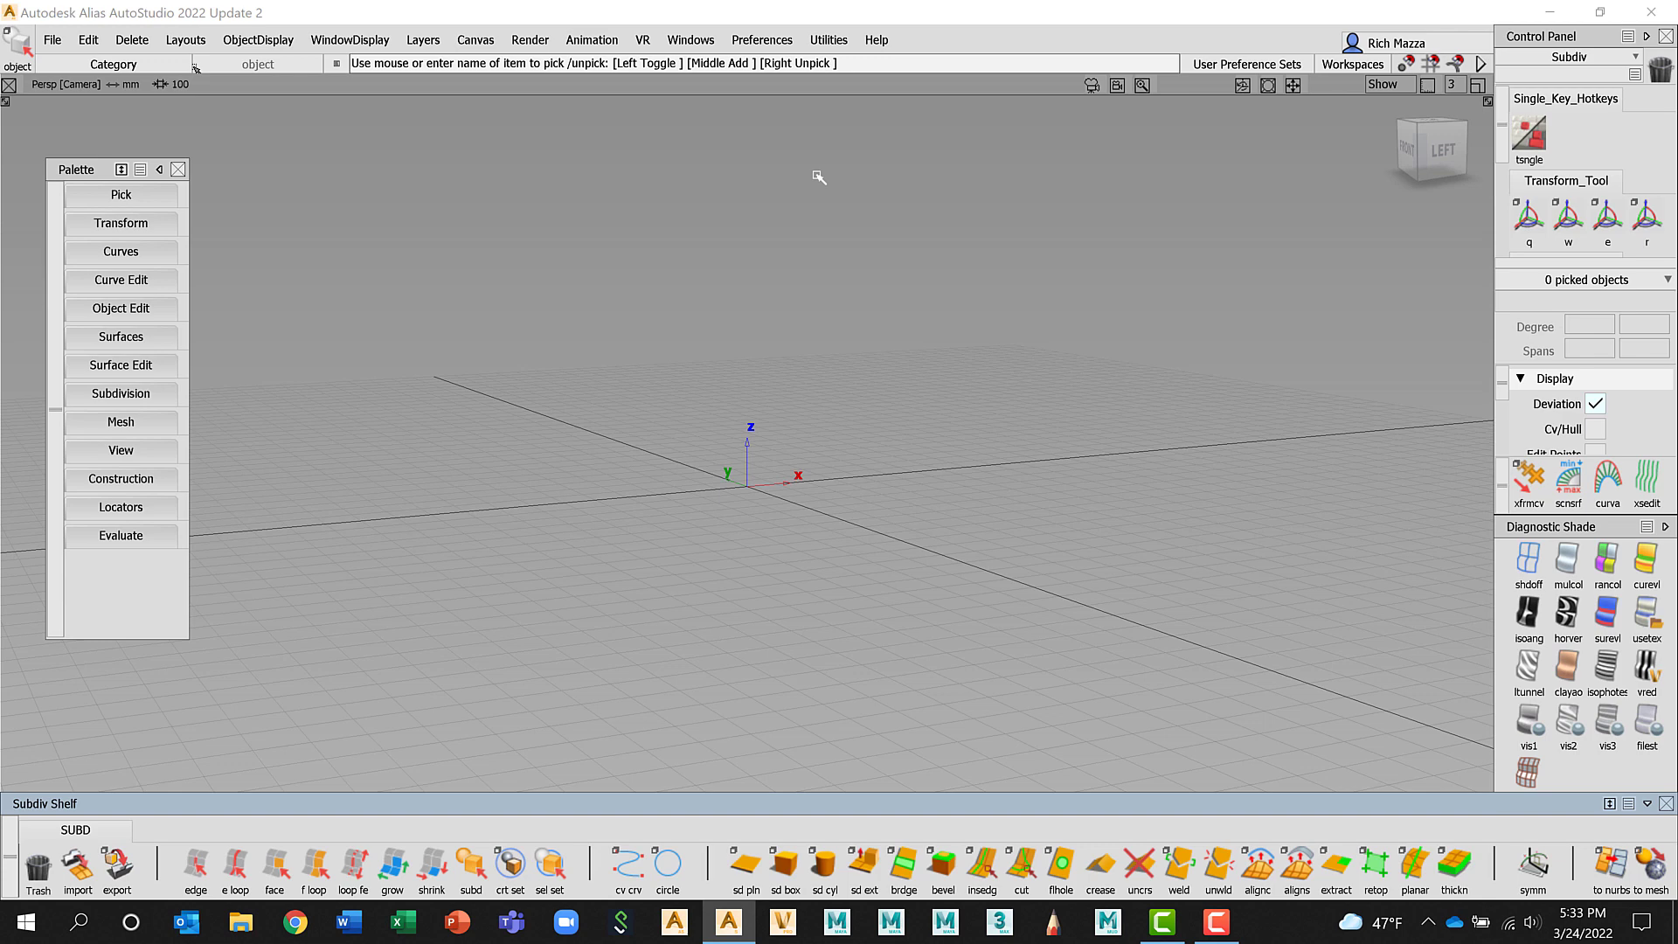
Apply the Dark Color theme from Preferences > Color Themes
{"action": "left_click", "coordinate": [764, 41]}
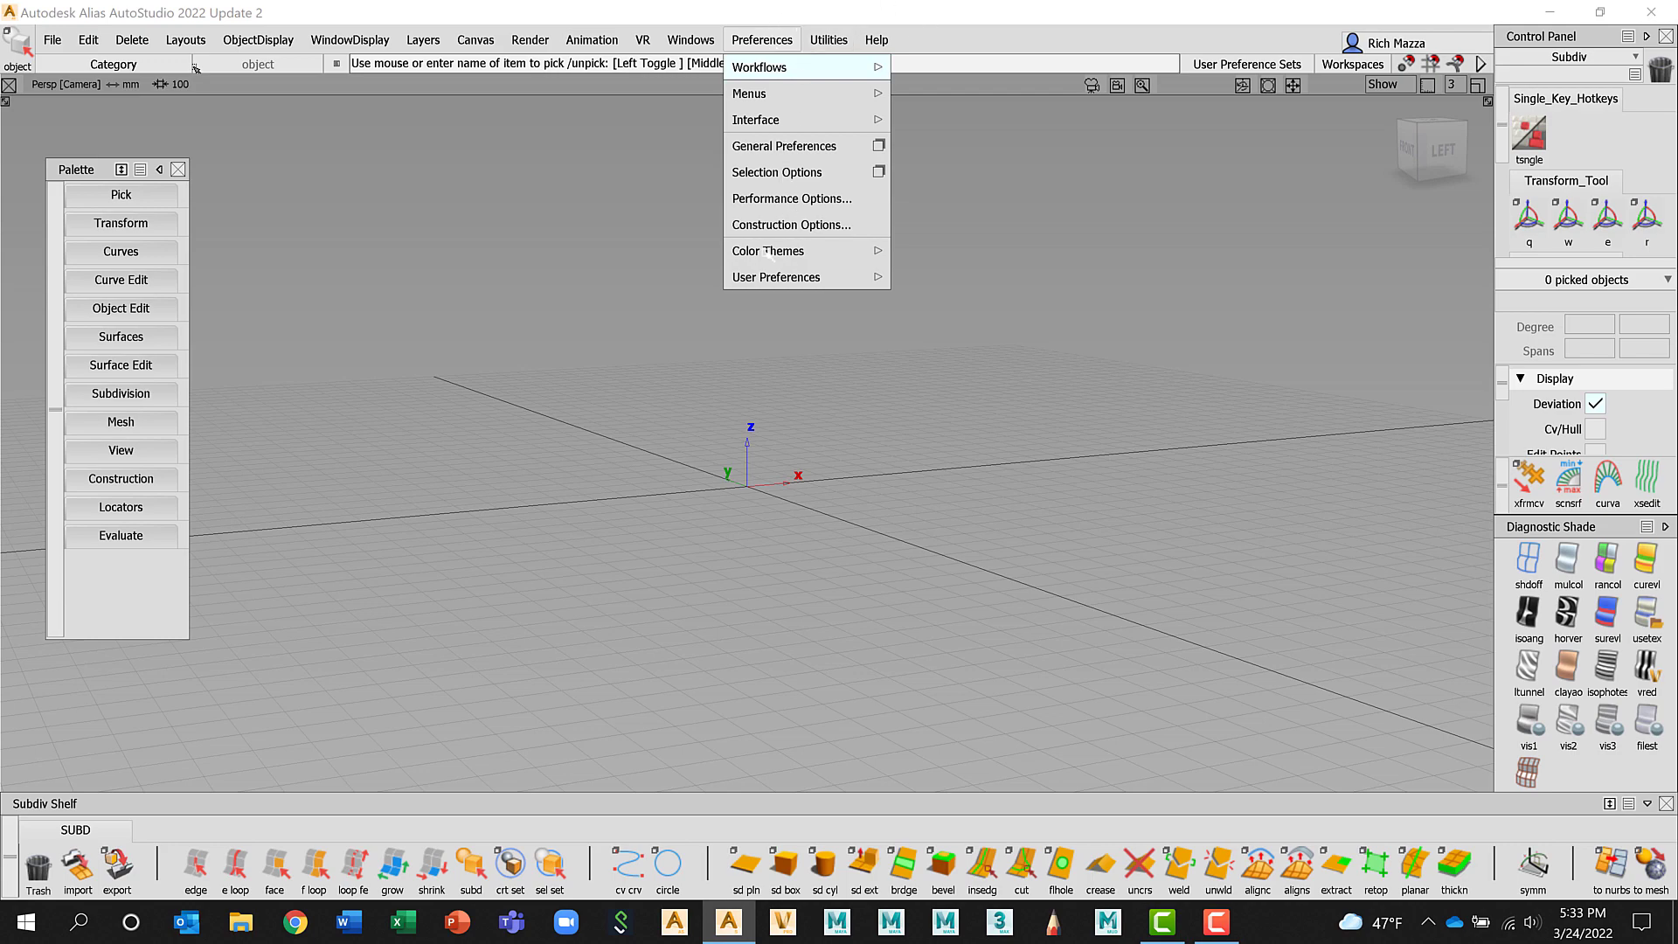
{"action": "mouse_move", "coordinate": [769, 254]}
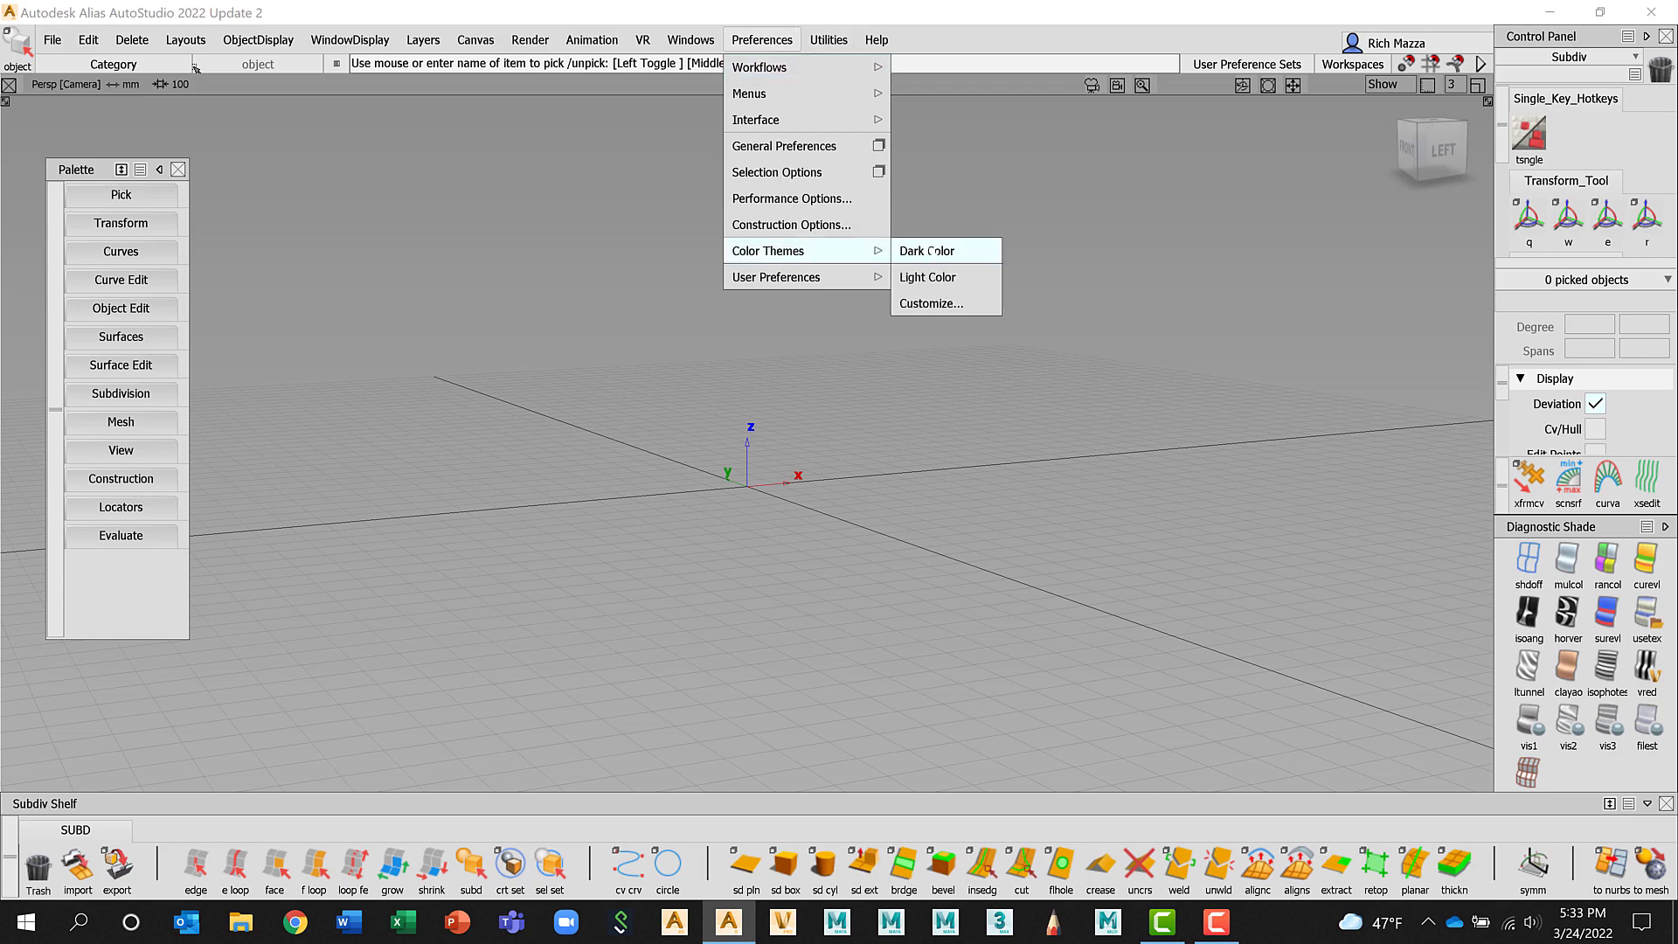
{"action": "left_click", "coordinate": [931, 252]}
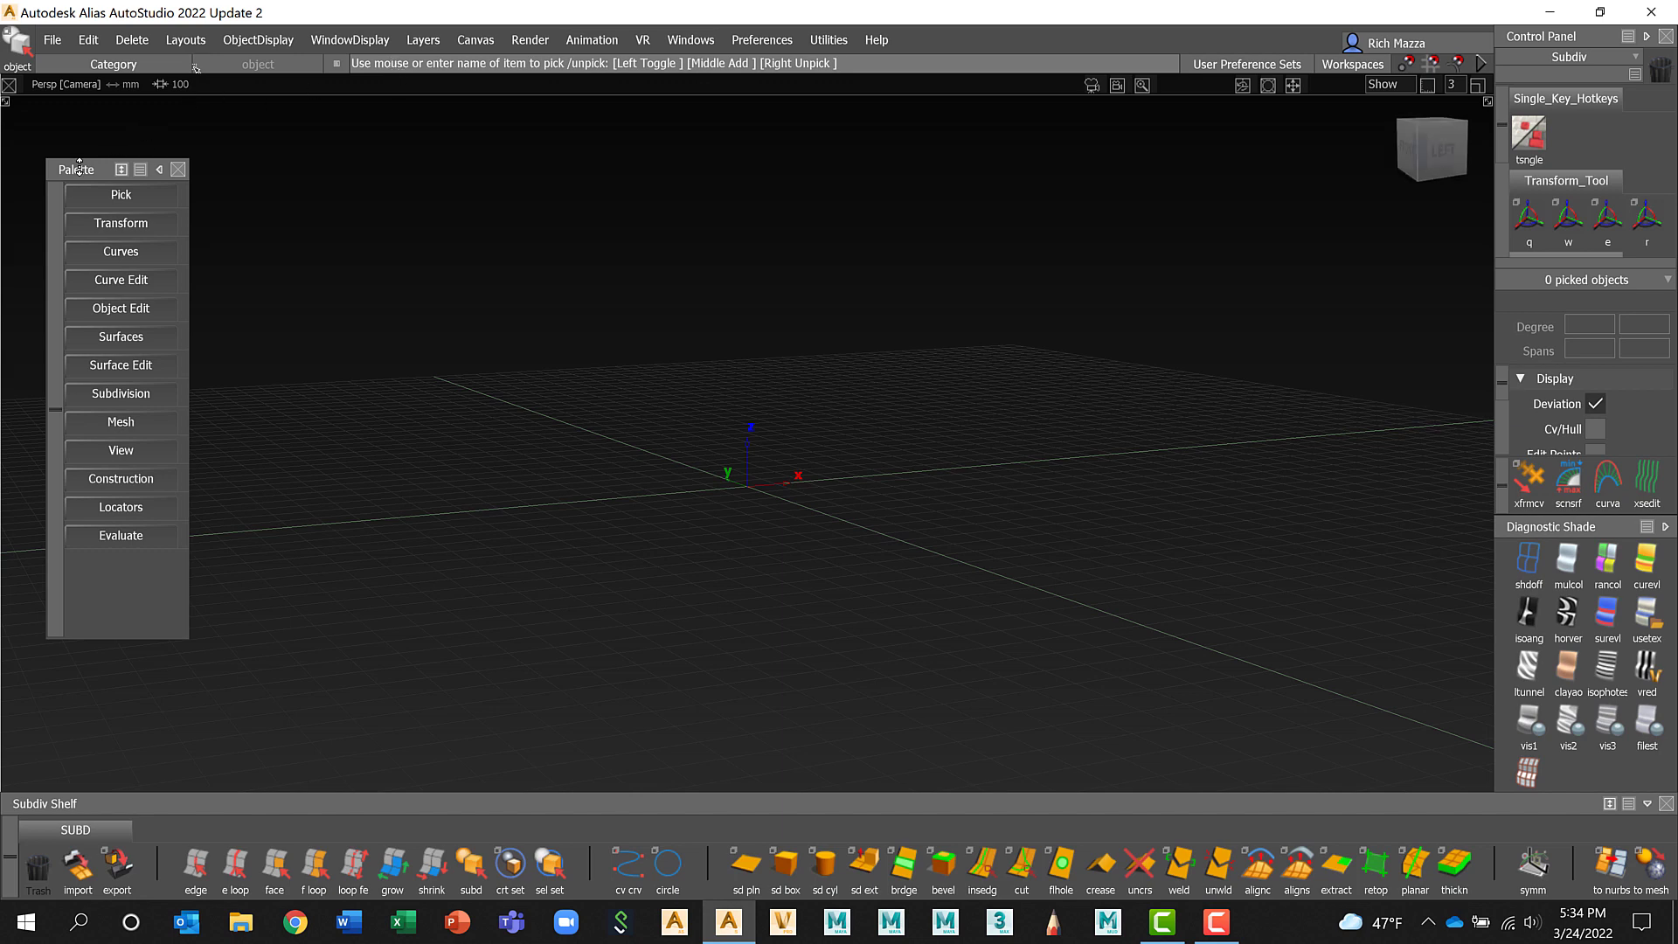
Move the Palette to the upper left and close the Subdiv shelf
{"action": "left_click_drag", "start_coordinate": [85, 170], "coordinate": [64, 127]}
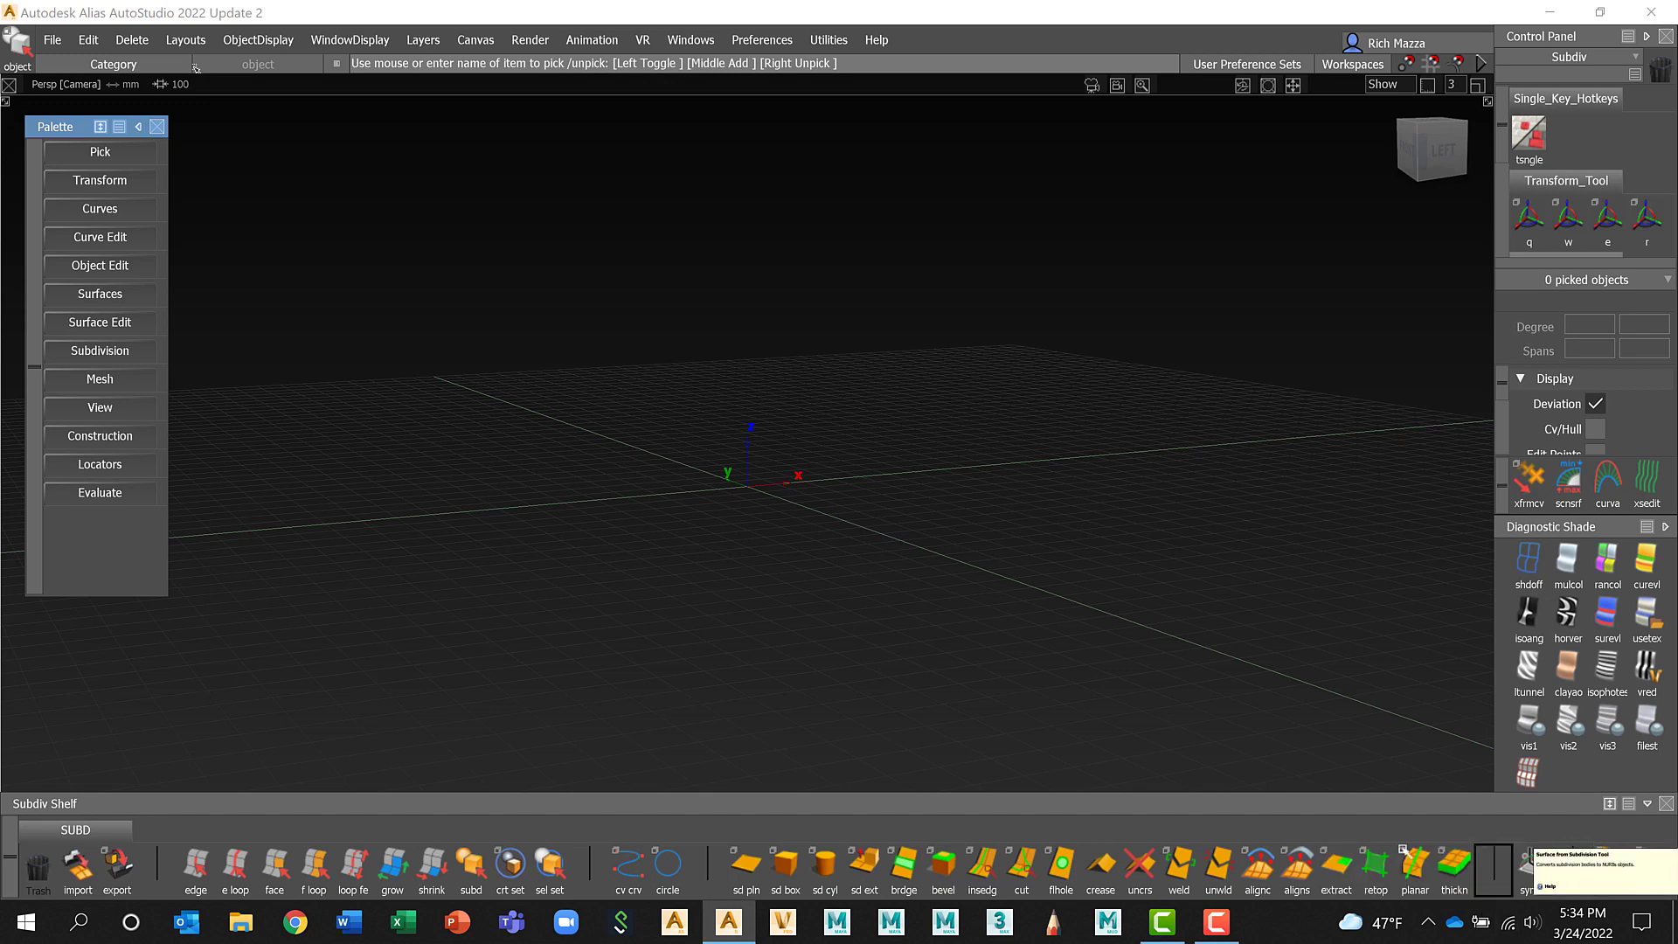
{"action": "mouse_move", "coordinate": [1417, 847]}
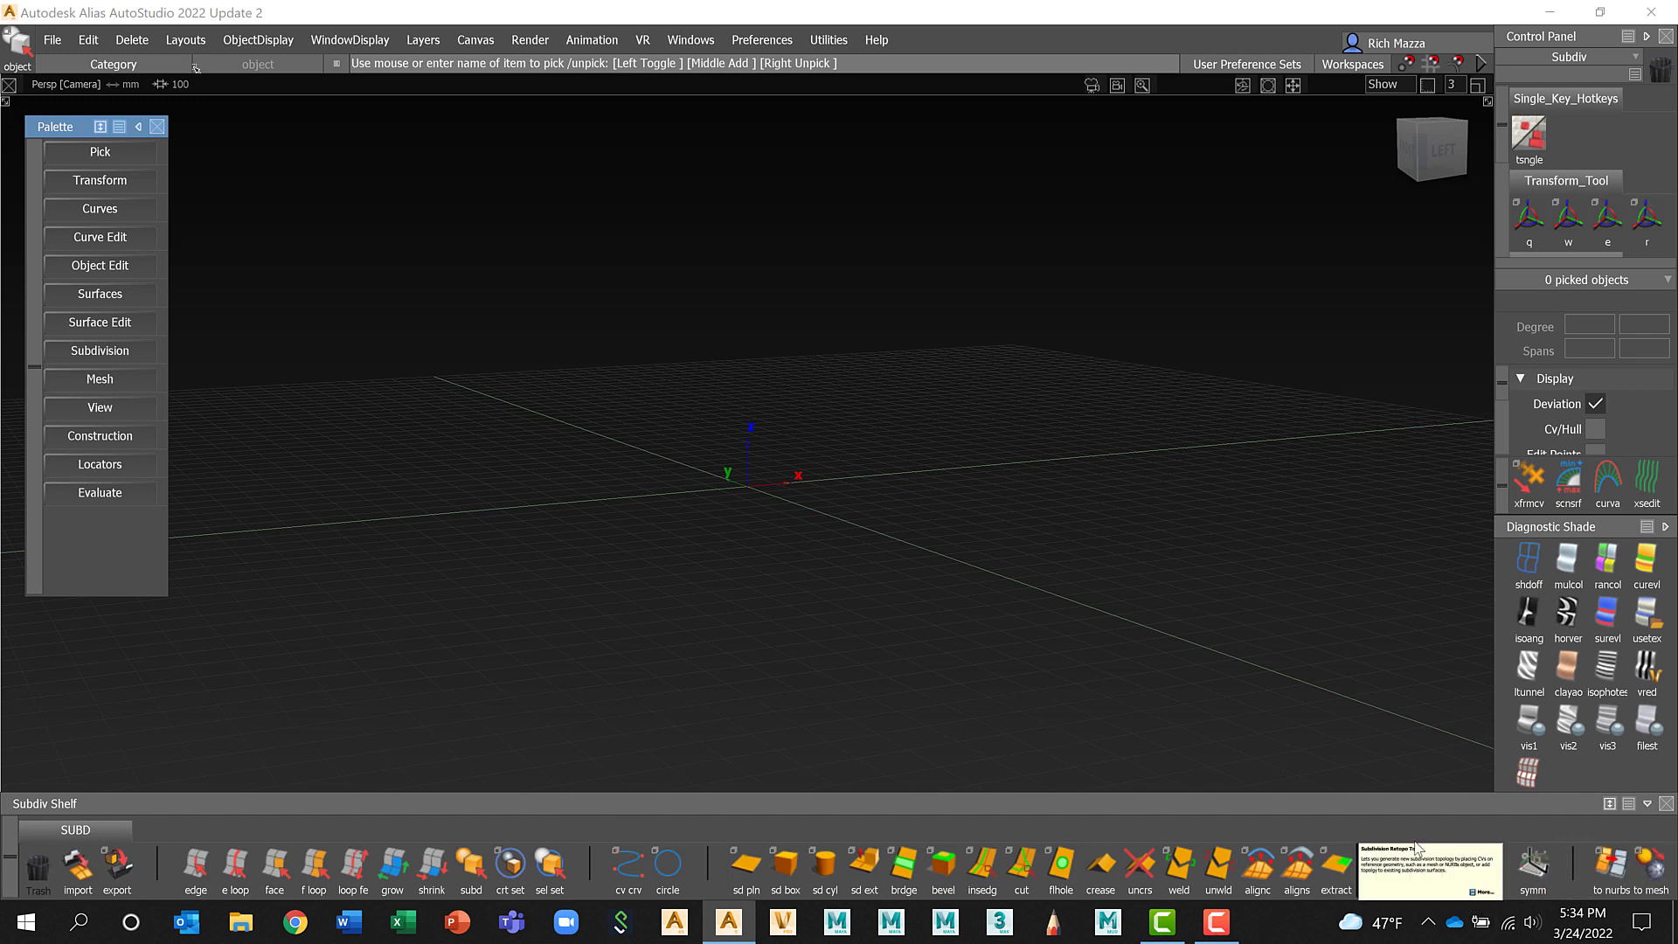
{"action": "left_click", "coordinate": [1665, 803]}
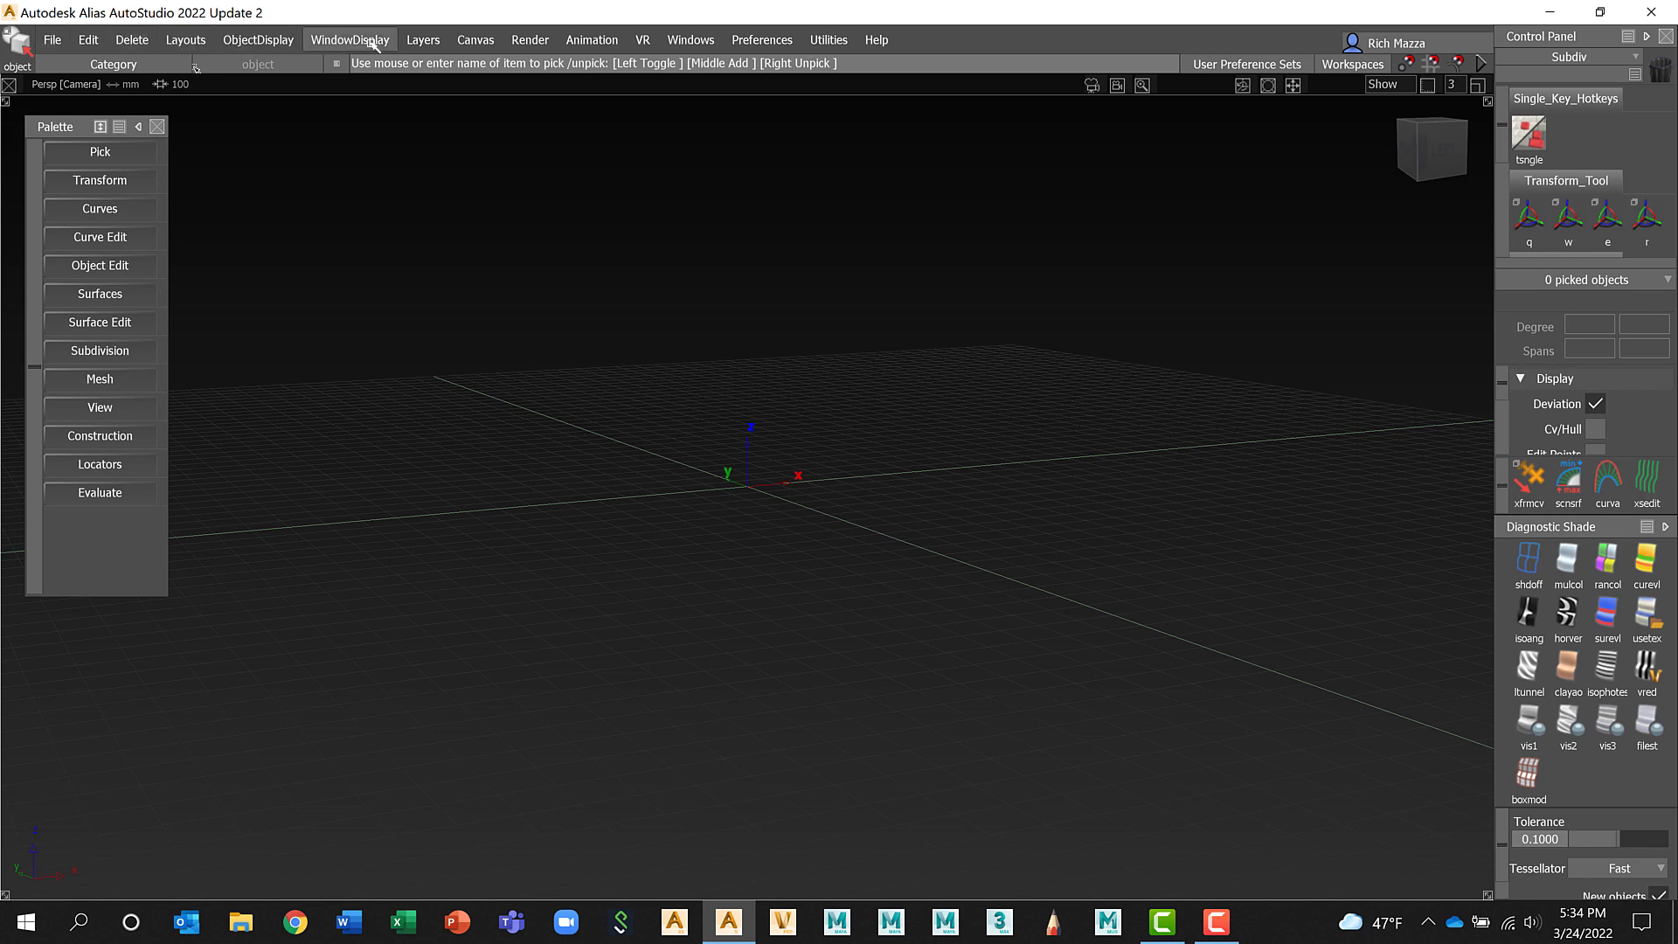
{"action": "left_click", "coordinate": [689, 41]}
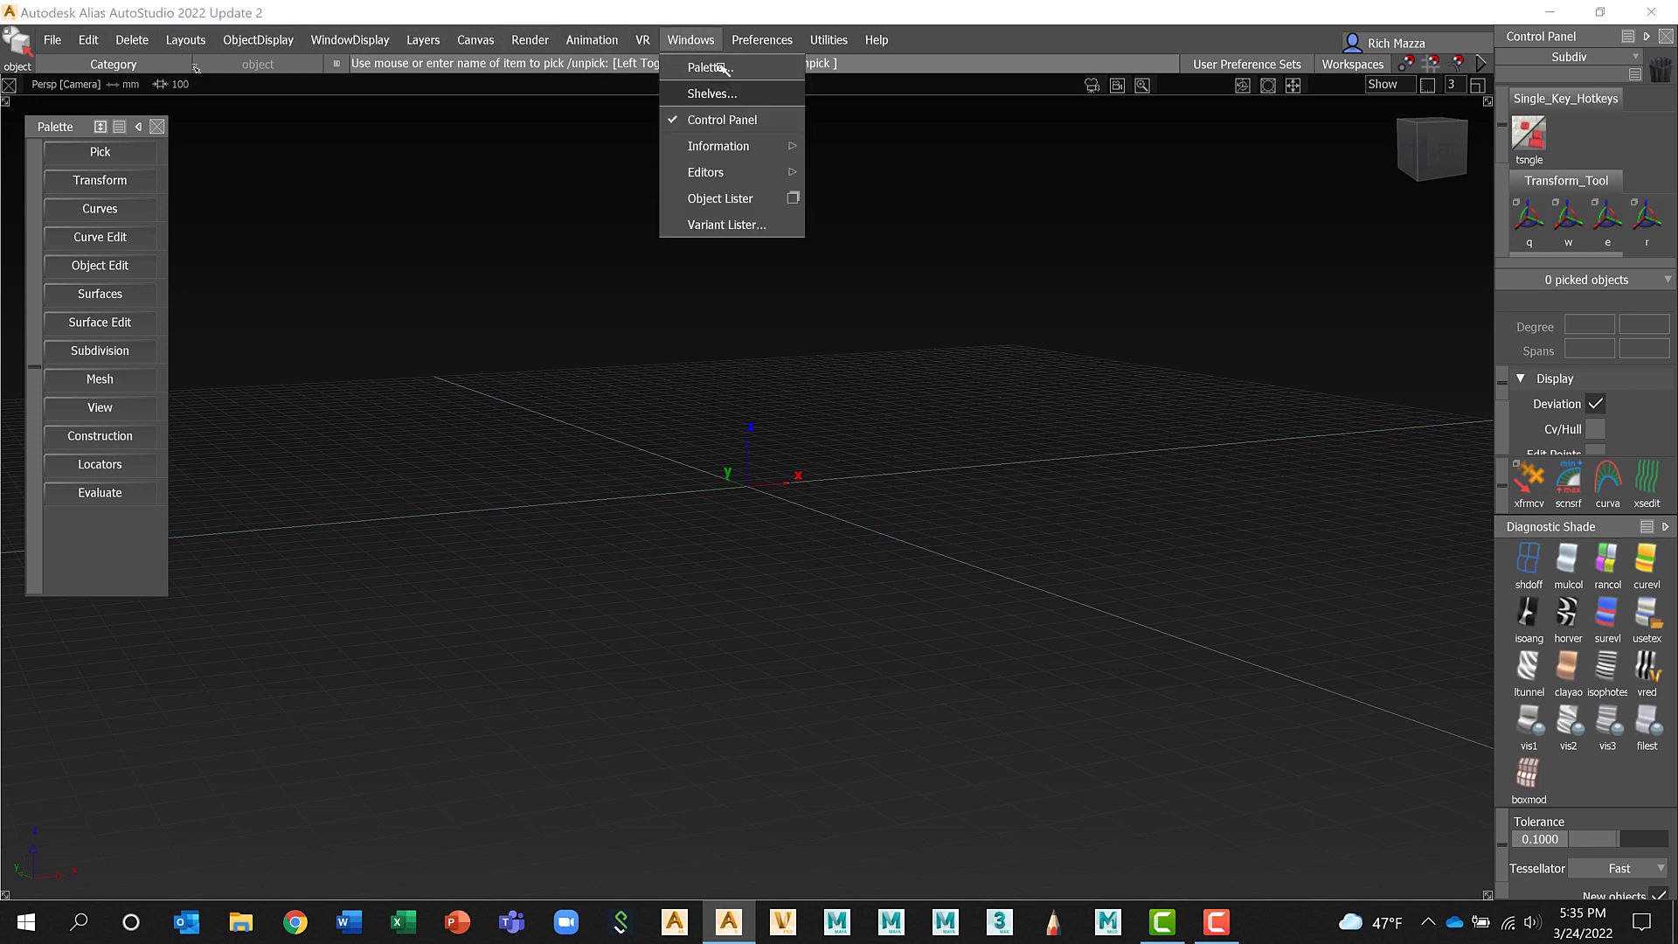
{"action": "left_click", "coordinate": [712, 94]}
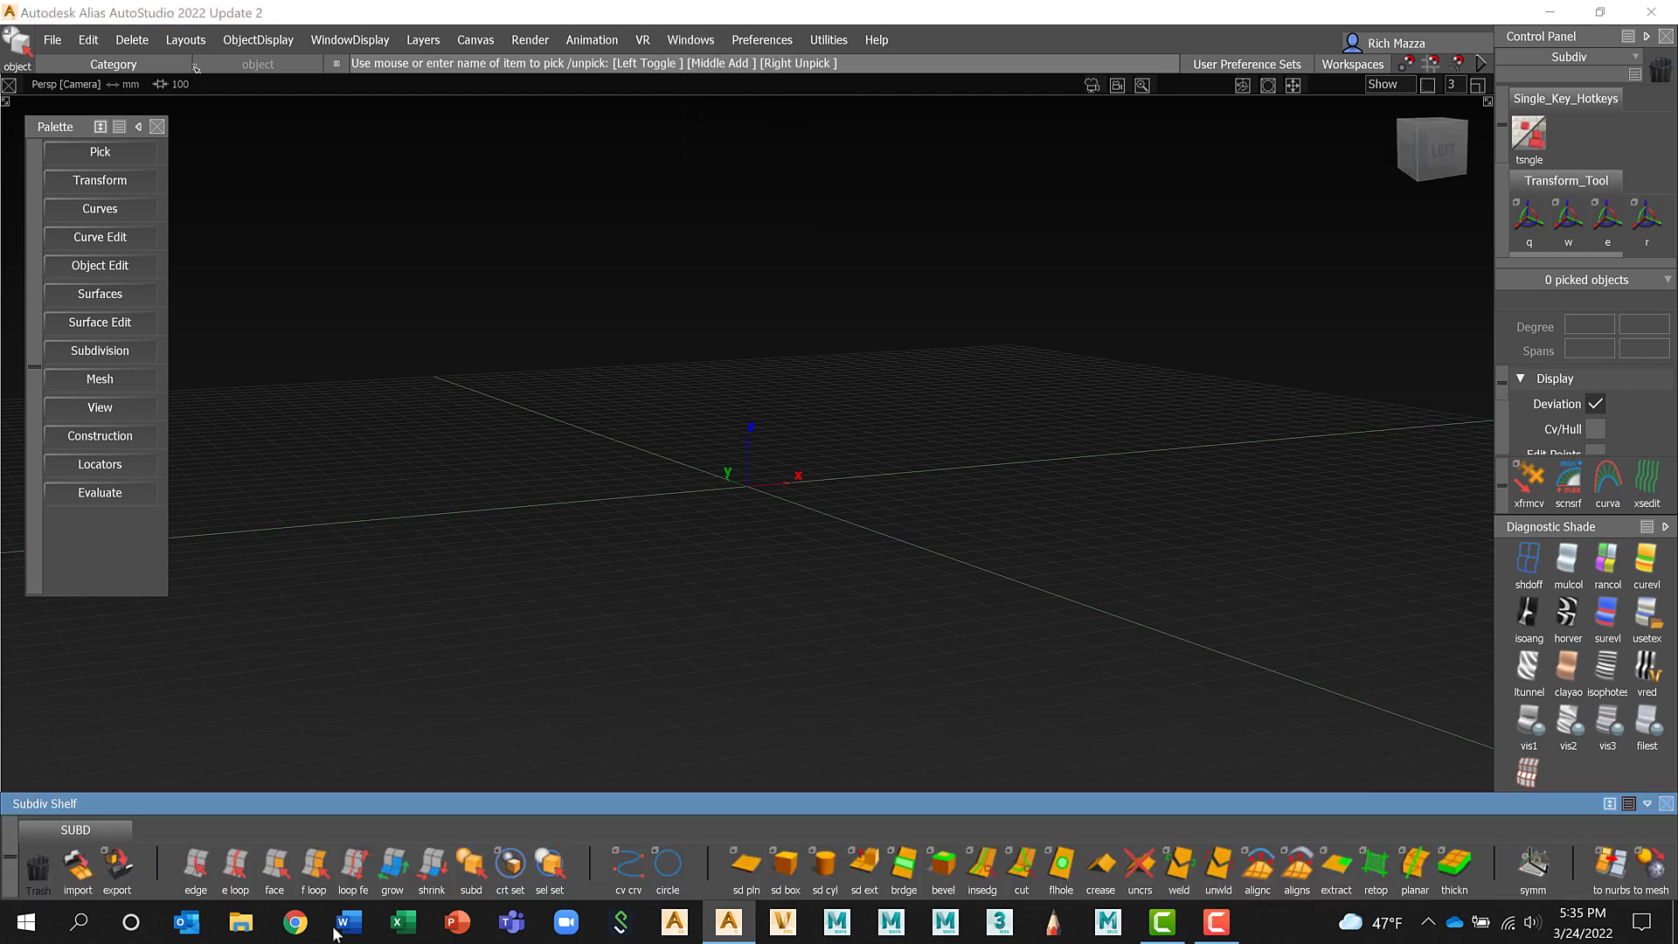
{"action": "left_click", "coordinate": [1664, 803]}
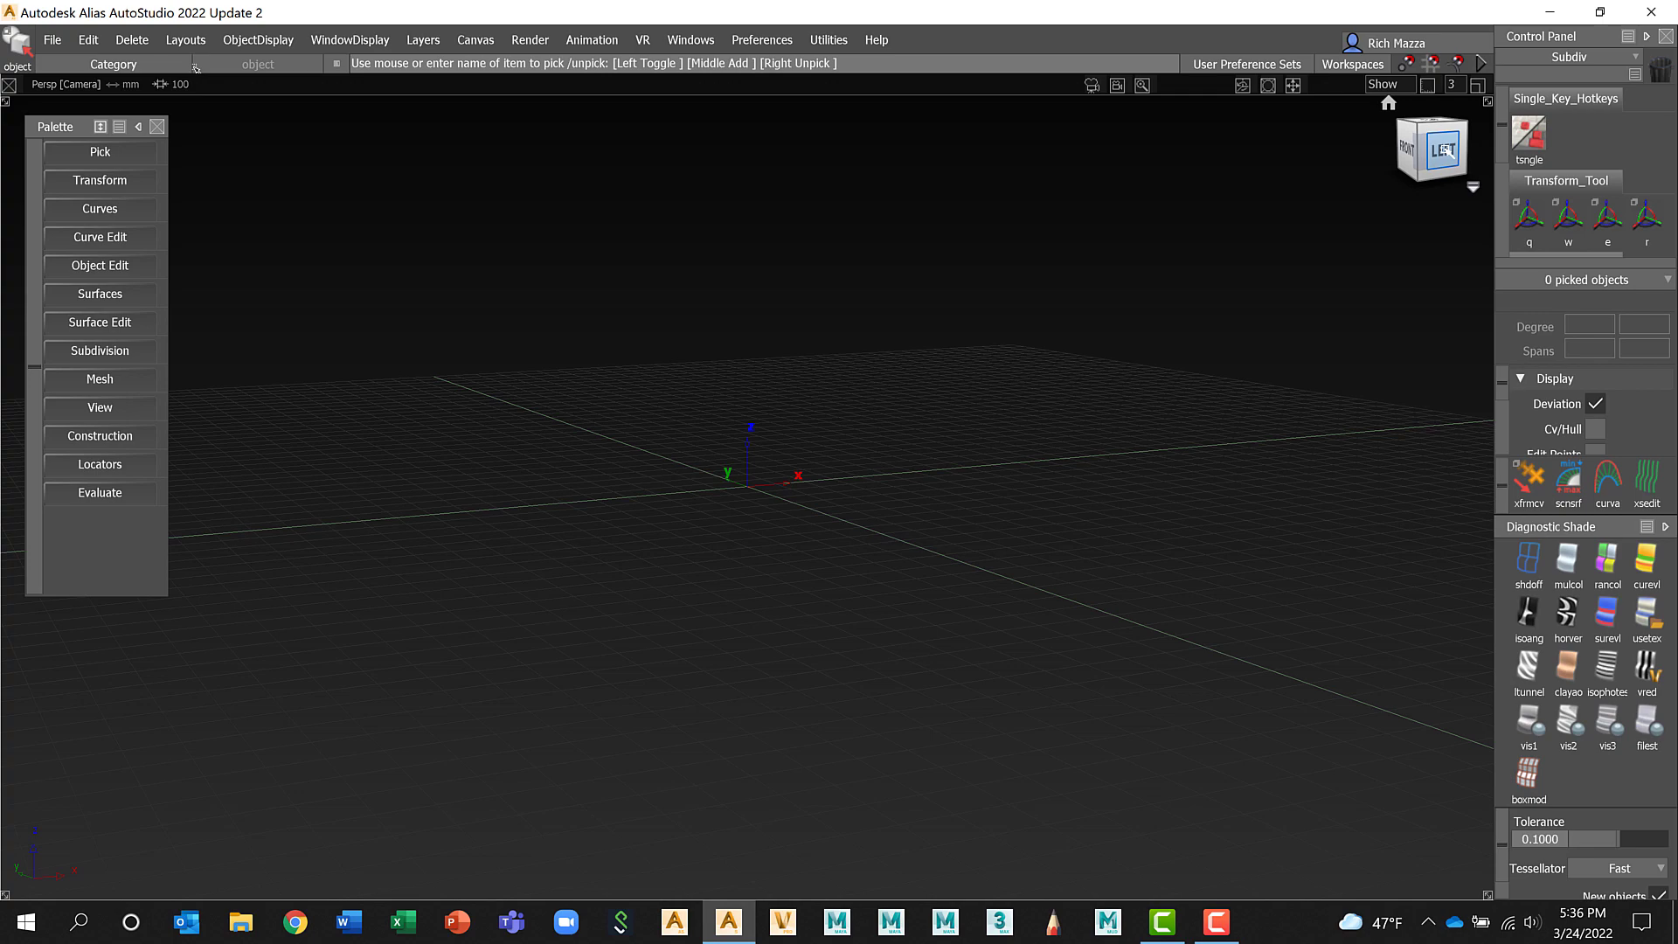
Switch to the ViewCube's orthographic Left view, then orbit back to an angled perspective
{"action": "left_click", "coordinate": [1443, 153]}
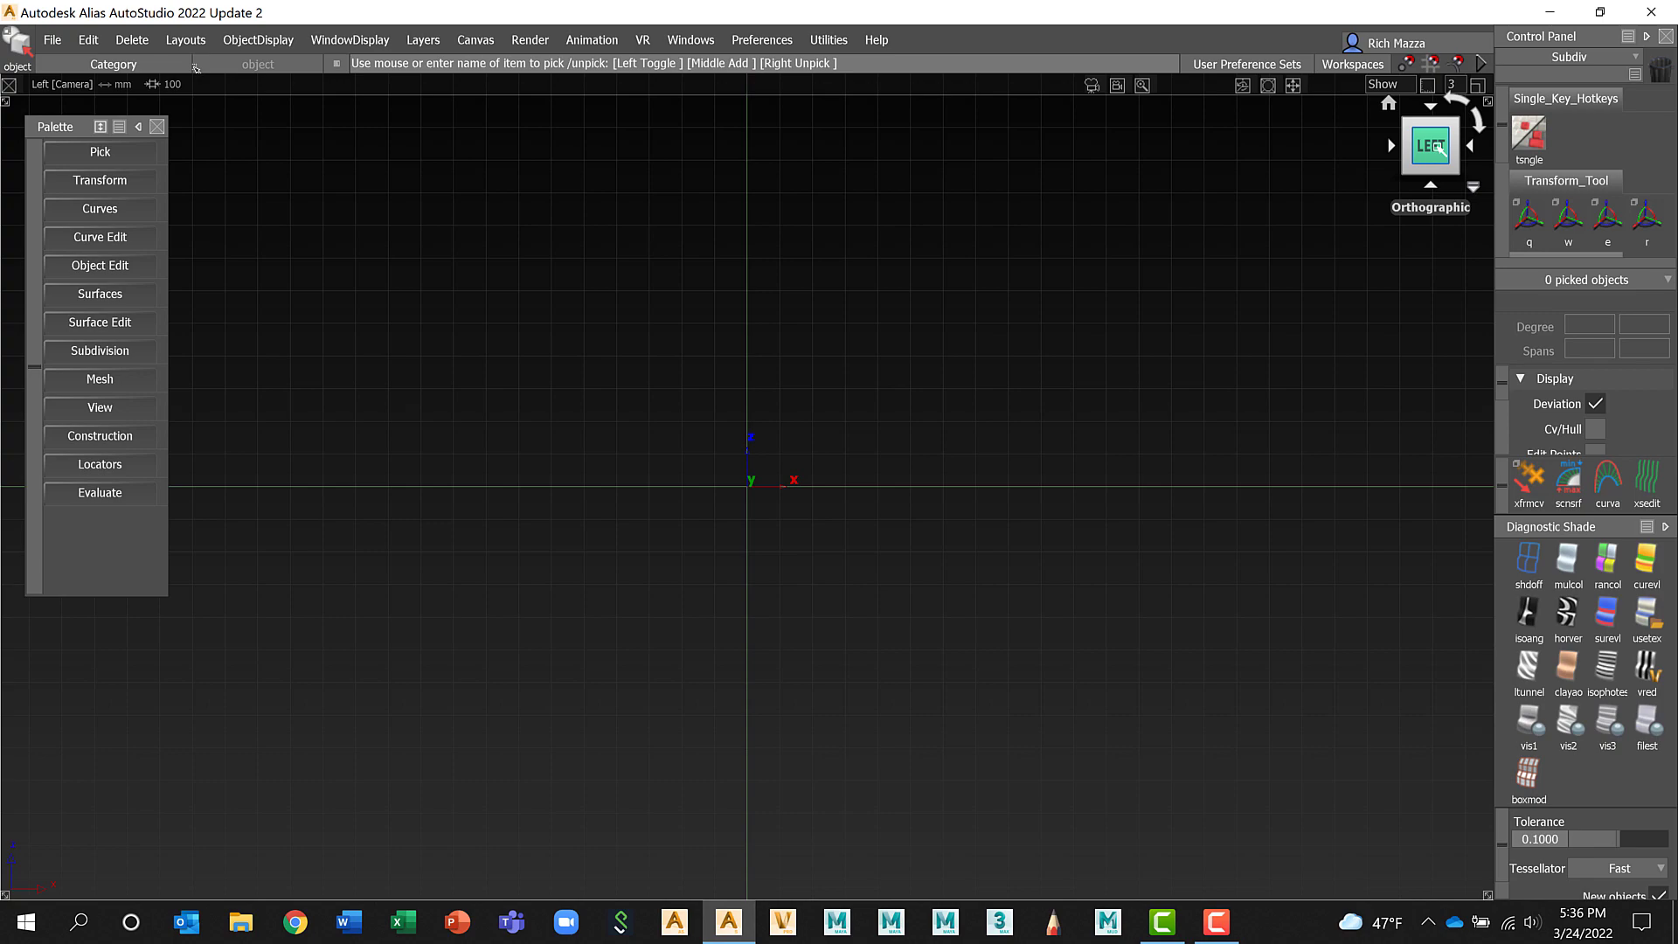
{"action": "left_click_drag", "start_coordinate": [1437, 149], "coordinate": [1389, 209]}
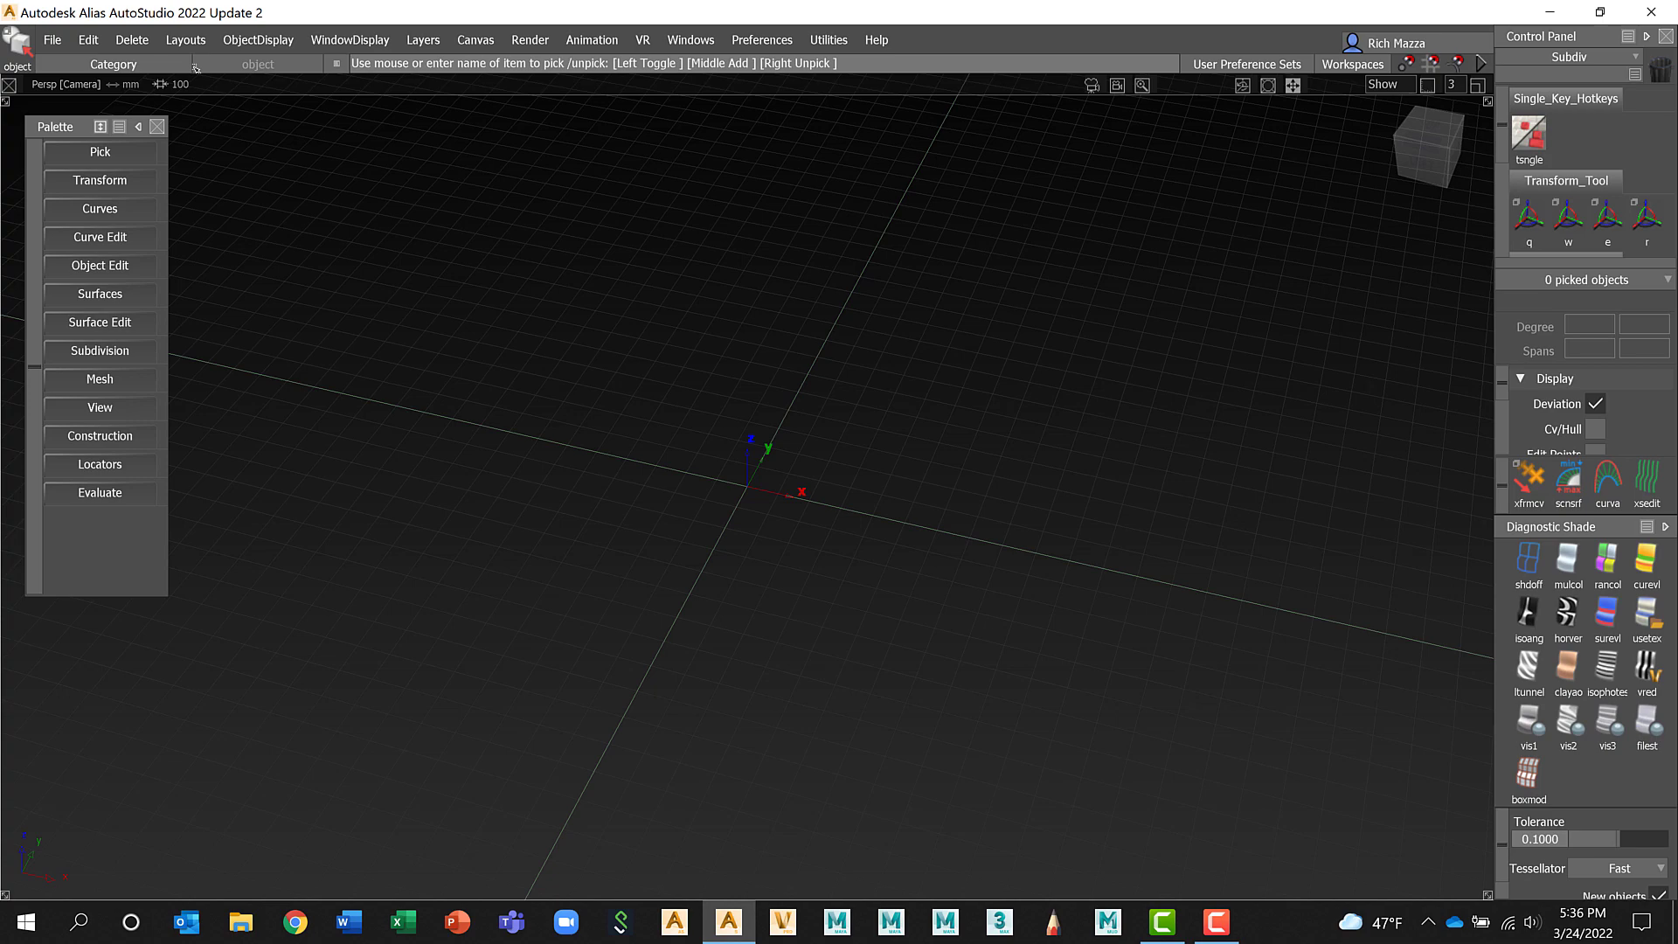
Pan the perspective view so the grid origin sits lower right
{"action": "mouse_move", "coordinate": [1292, 85]}
{"action": "left_mouse_down"}
{"action": "mouse_move", "coordinate": [1301, 57]}
{"action": "mouse_move", "coordinate": [1159, 169]}
{"action": "mouse_move", "coordinate": [1240, 221]}
{"action": "mouse_move", "coordinate": [1338, 124]}
{"action": "mouse_move", "coordinate": [1178, 180]}
{"action": "mouse_move", "coordinate": [1009, 285]}
{"action": "mouse_move", "coordinate": [821, 203]}
{"action": "mouse_move", "coordinate": [858, 153]}
{"action": "mouse_move", "coordinate": [998, 255]}
{"action": "mouse_move", "coordinate": [1170, 237]}
{"action": "mouse_move", "coordinate": [1309, 150]}
{"action": "mouse_move", "coordinate": [1273, 94]}
{"action": "left_mouse_up"}
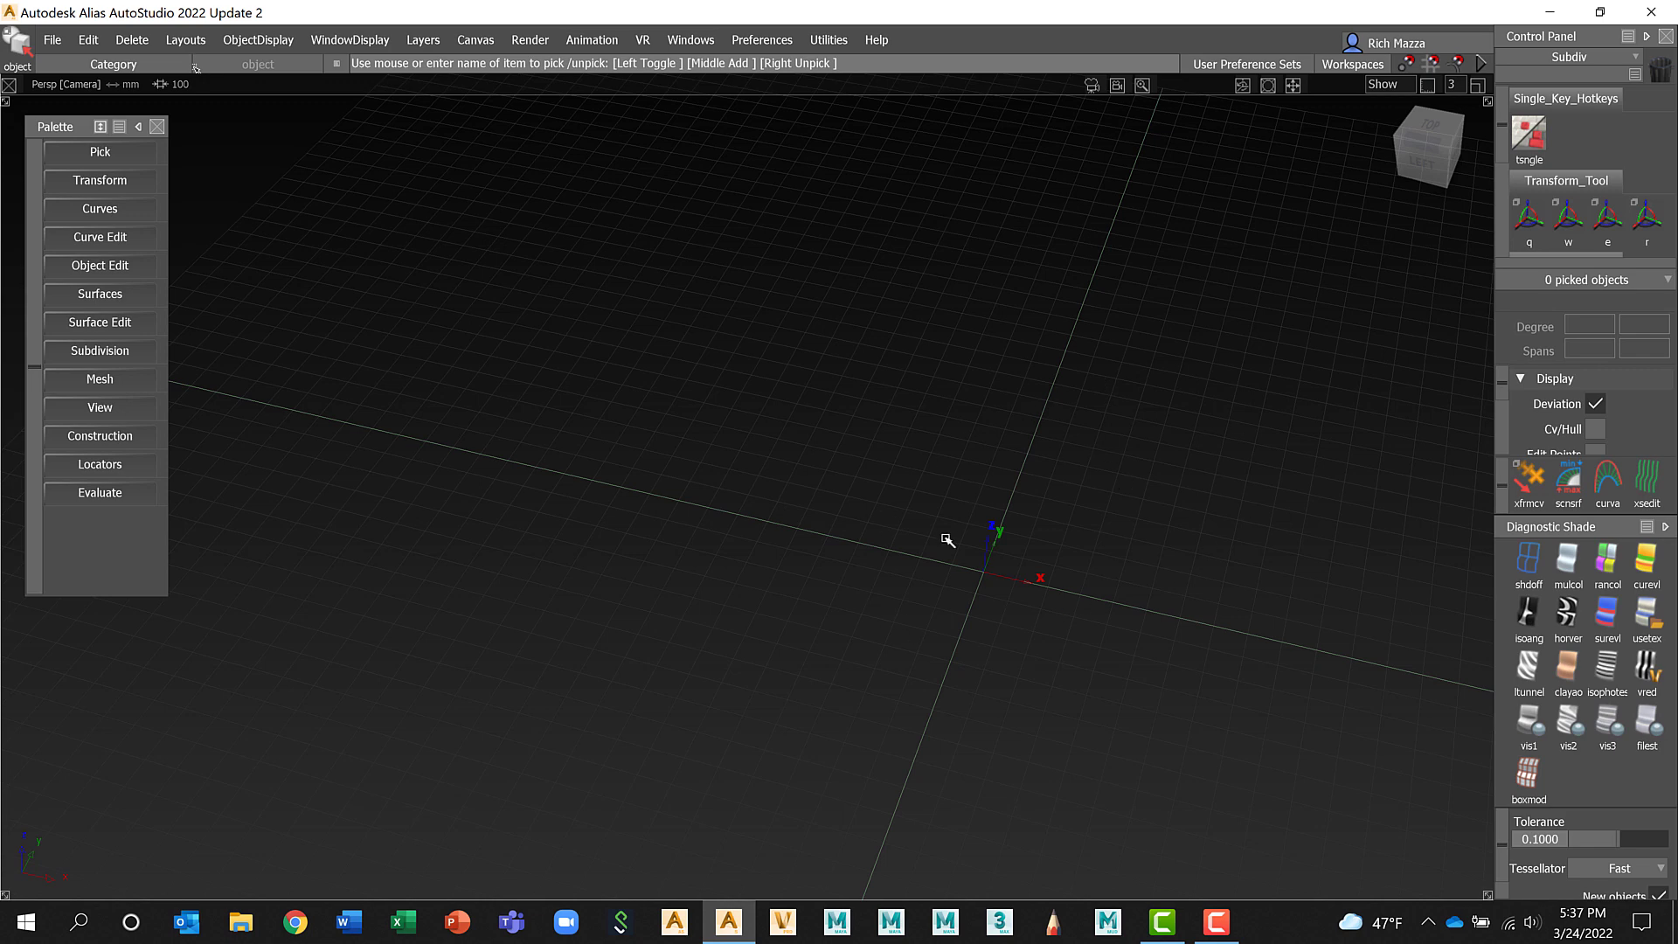
Tumble the perspective view with Shift+Alt to look from above-left
{"action": "key", "text": "shift+alt"}
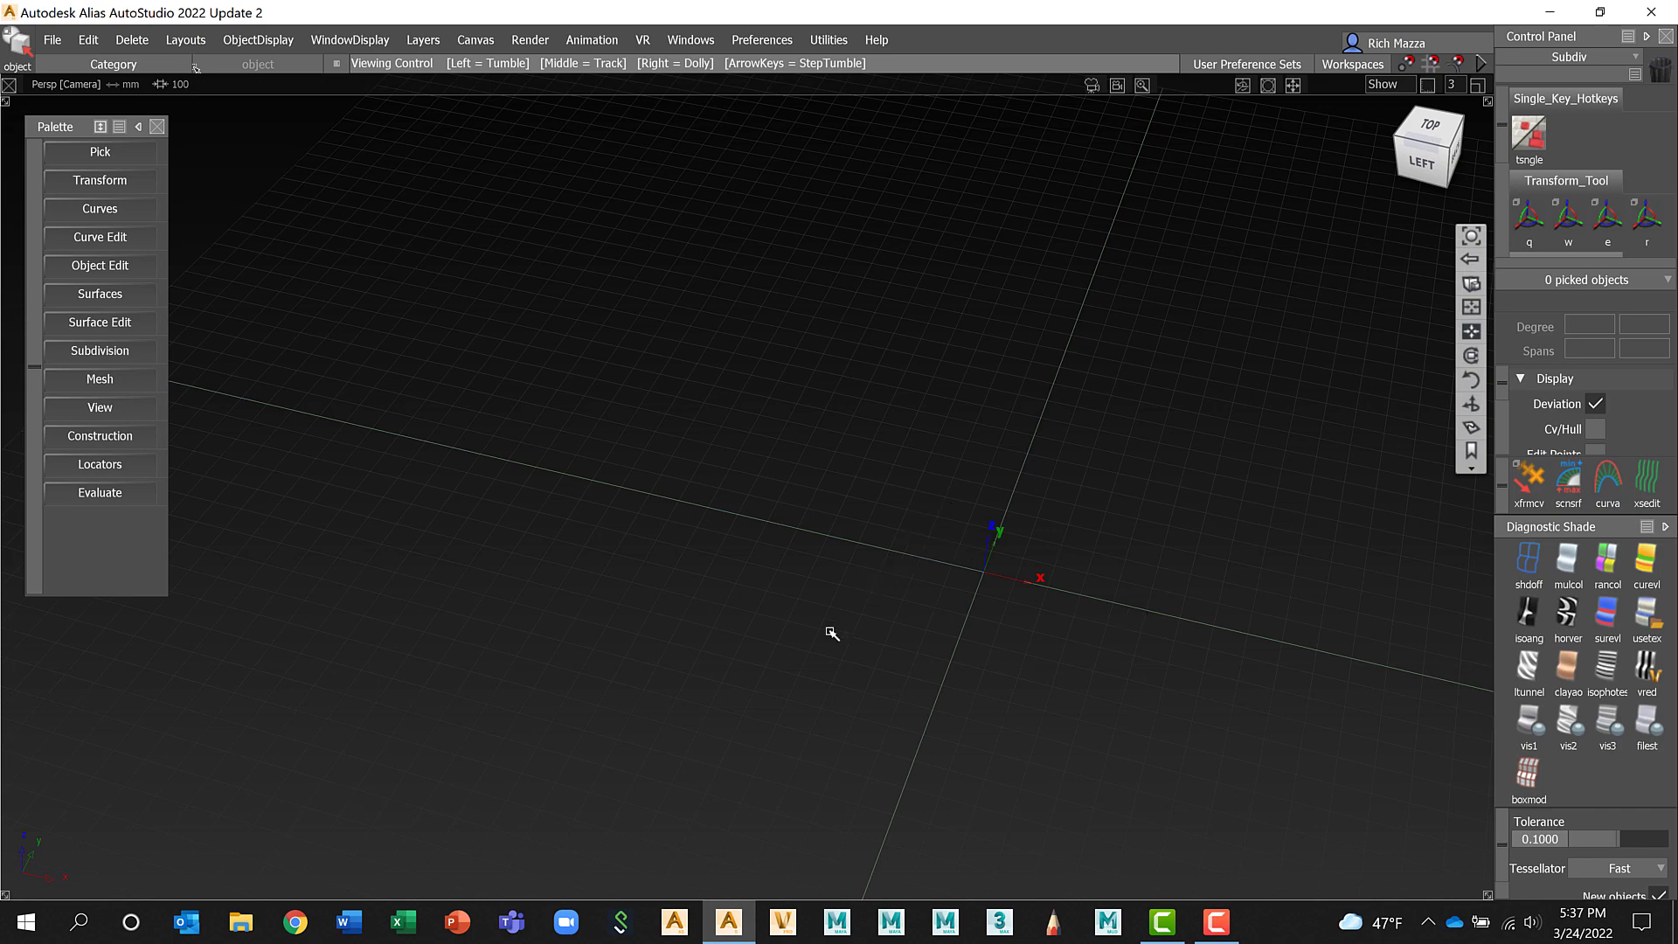
{"action": "left_click_drag", "start_coordinate": [712, 629], "coordinate": [1251, 594], "text": "alt+shift"}
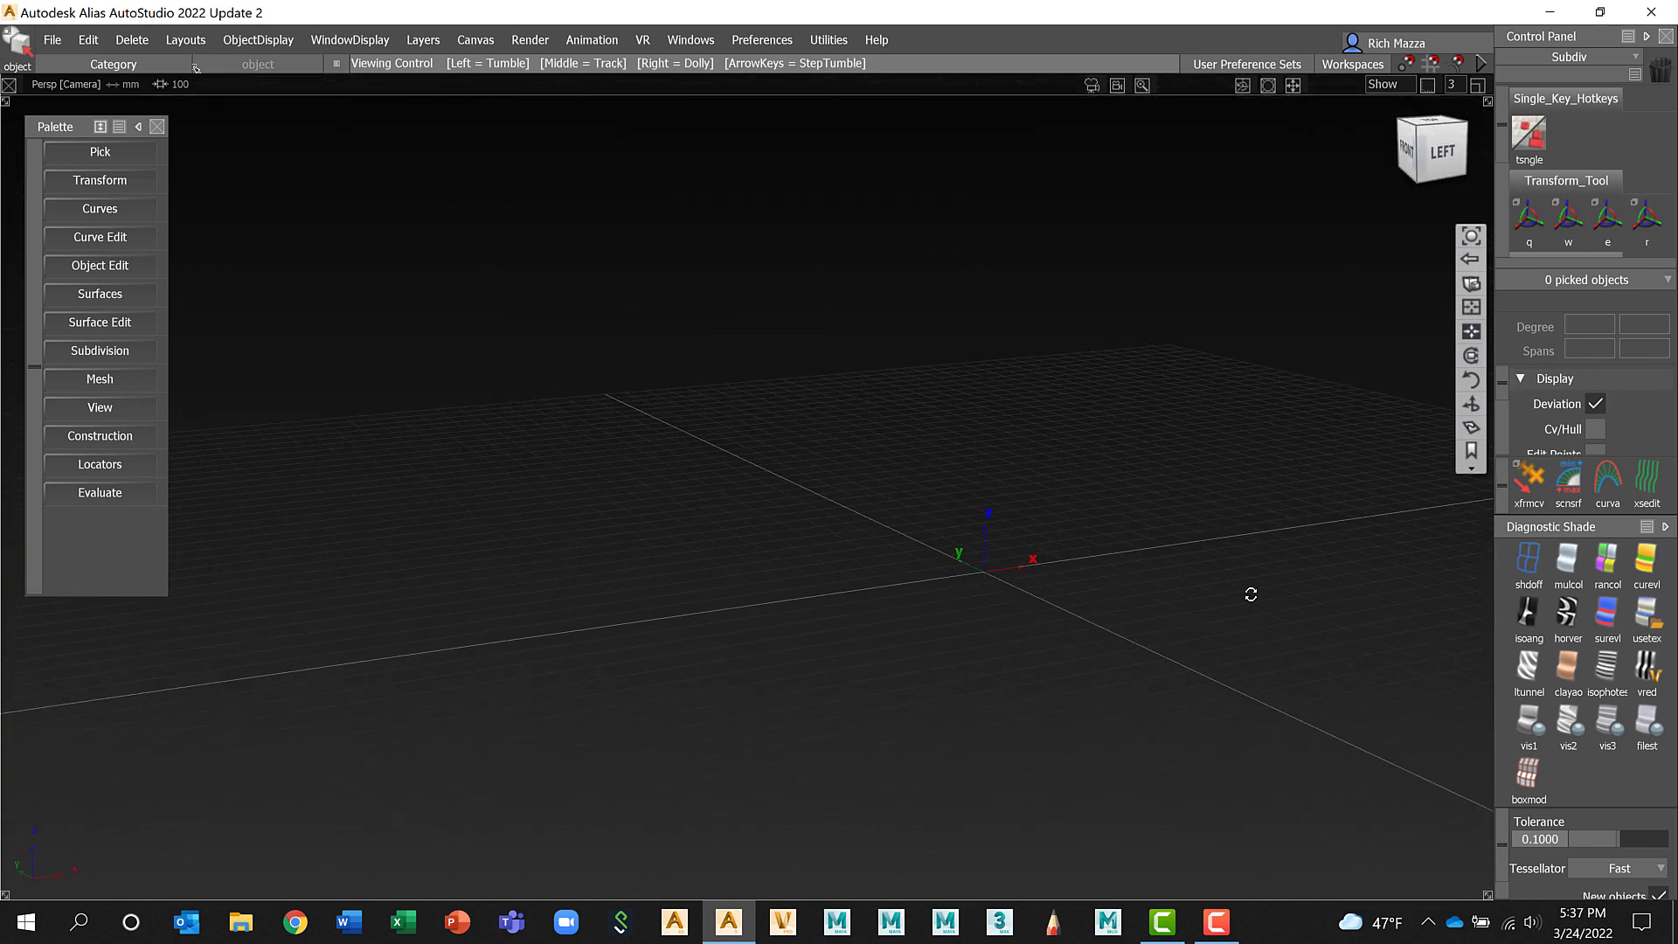
{"action": "left_click_drag", "start_coordinate": [1078, 656], "coordinate": [967, 684], "text": "alt+shift"}
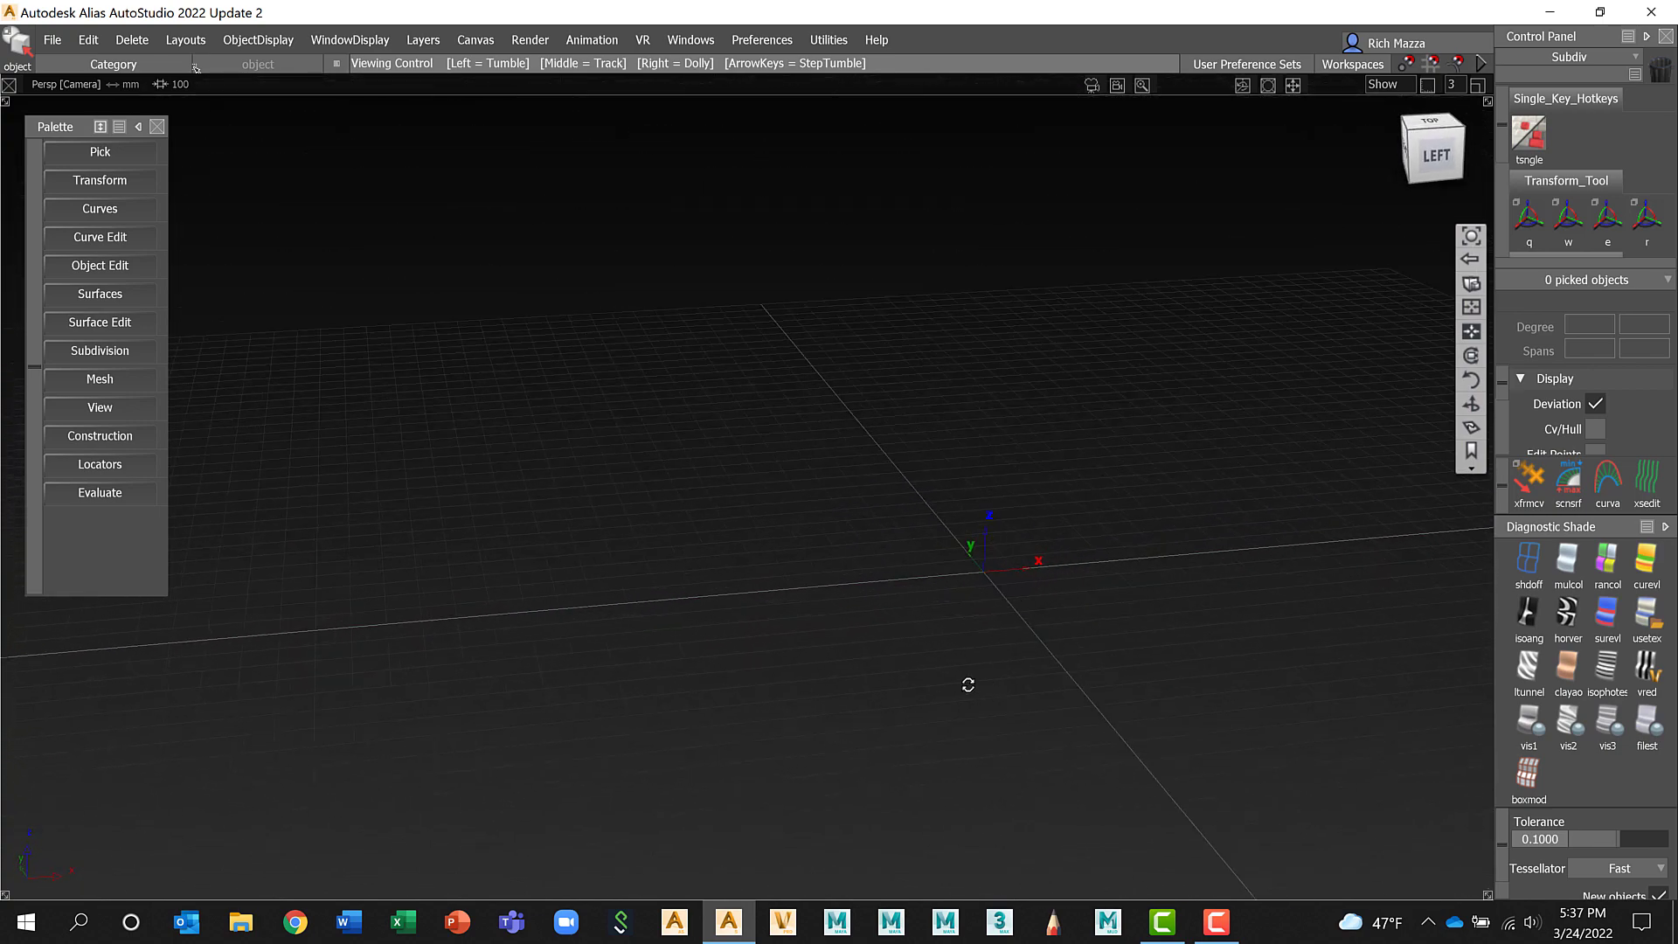
{"action": "left_click_drag", "start_coordinate": [1187, 644], "coordinate": [1074, 658], "text": "alt+shift"}
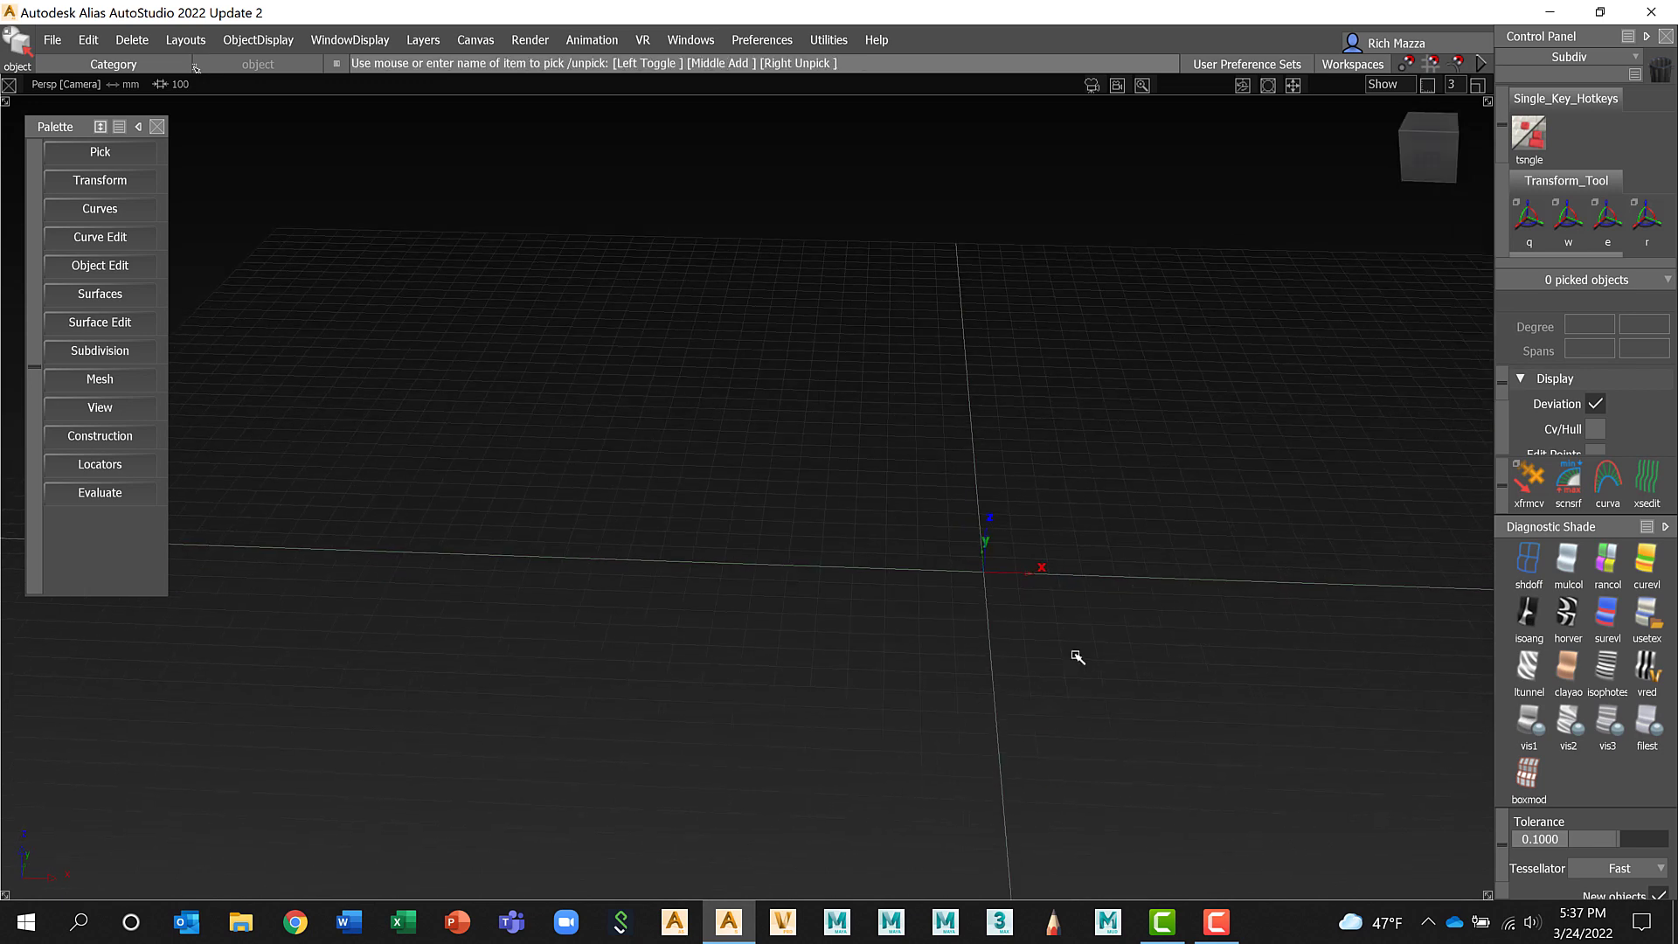
{"action": "key", "text": "shift+alt"}
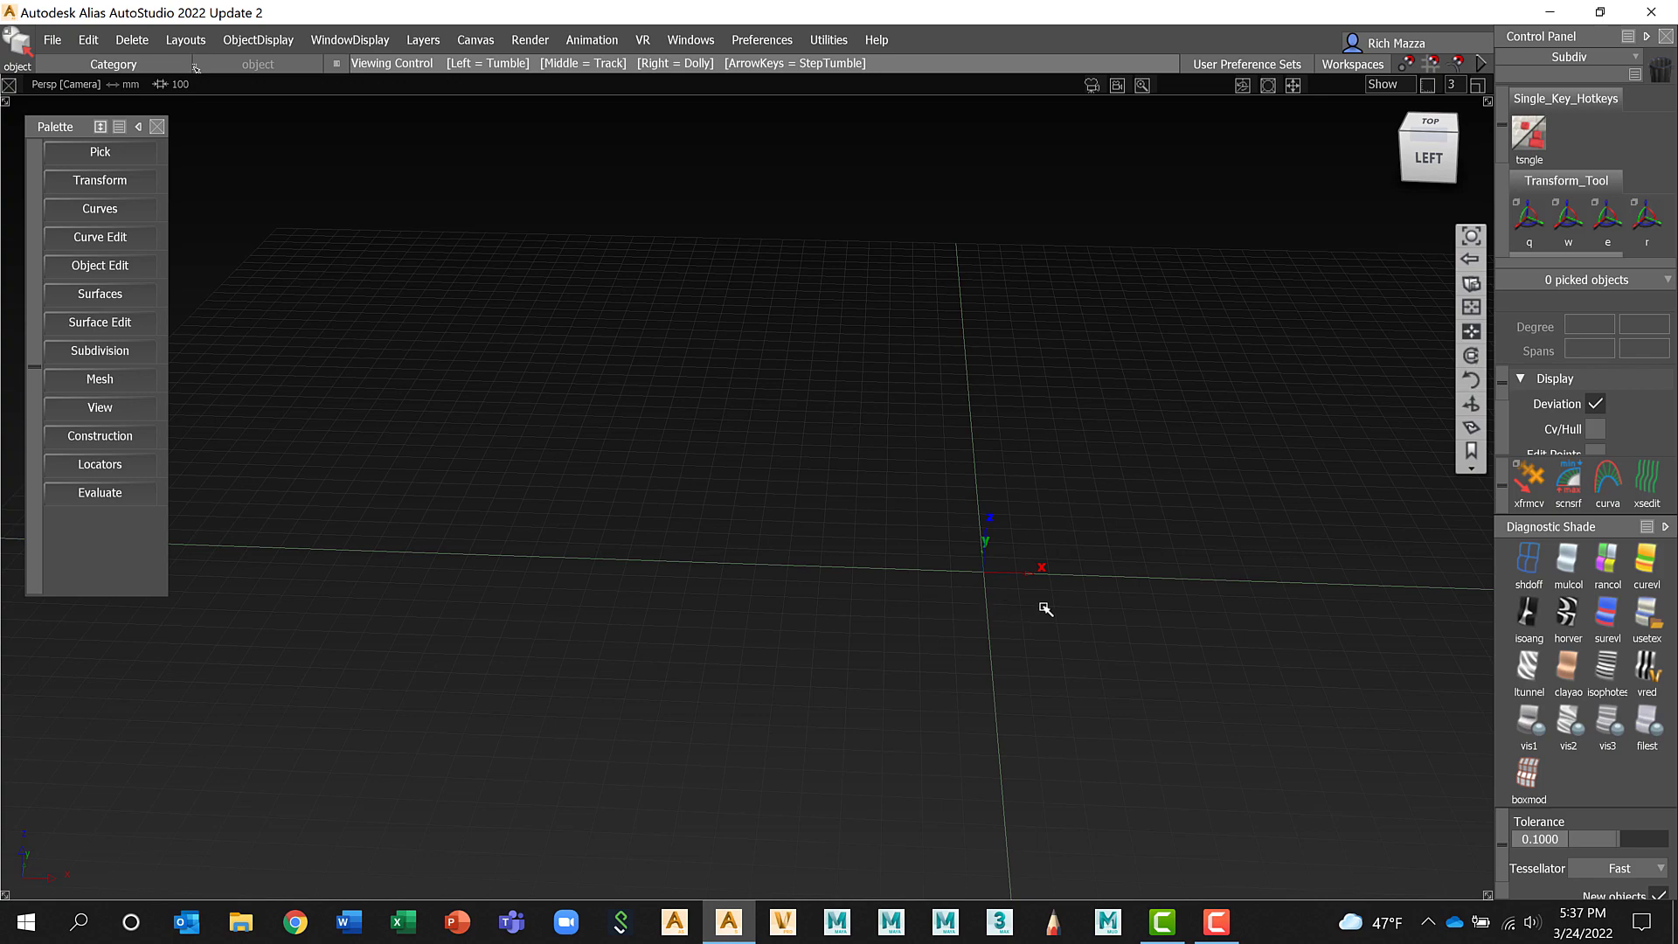
{"action": "left_click_drag", "start_coordinate": [1014, 603], "coordinate": [671, 453], "text": "alt+shift"}
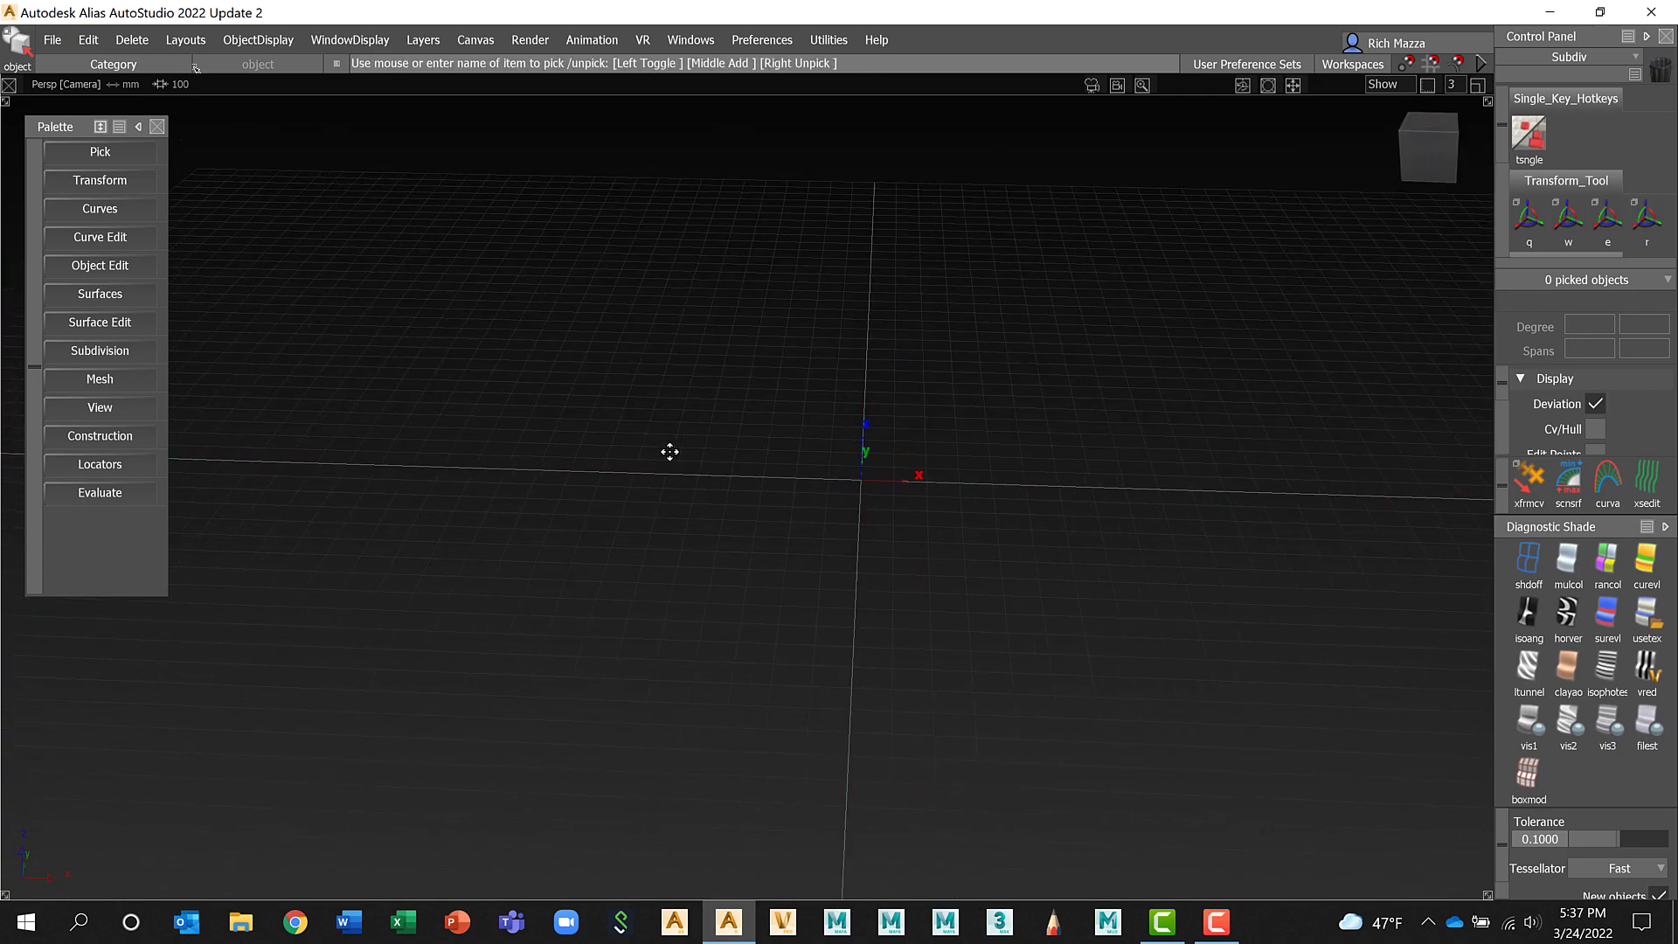
Dolly in, tumble to a steep angle, track sideways, then dolly closer to the grid
{"action": "key", "text": "shift+alt"}
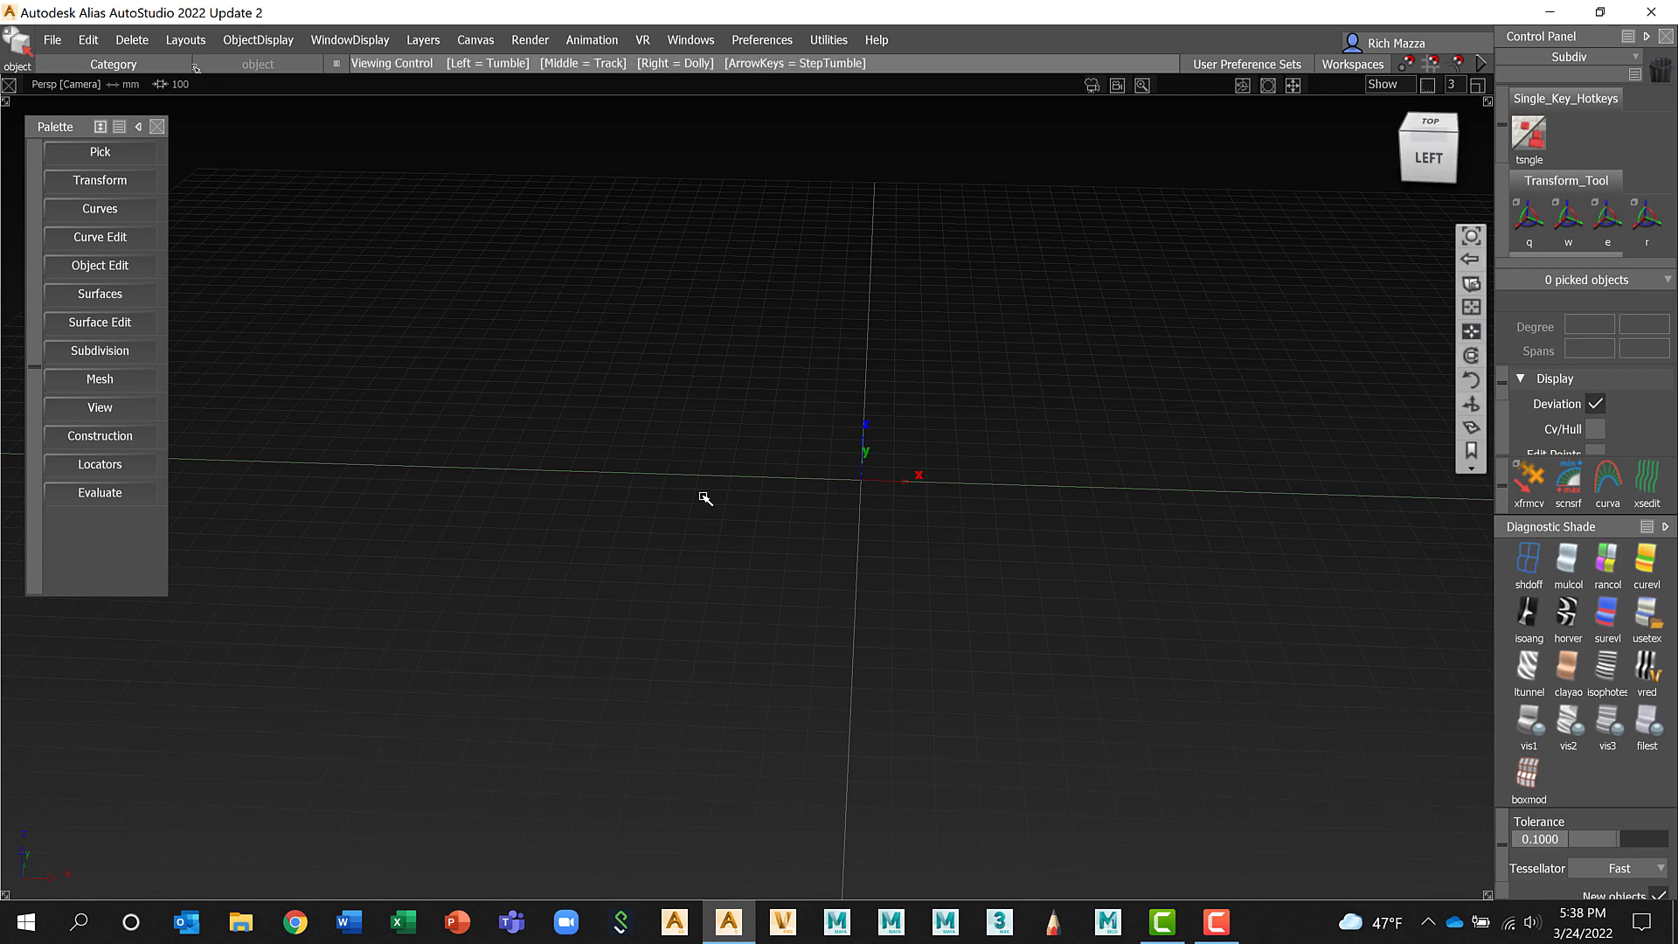
{"action": "right_click_drag", "start_coordinate": [685, 491], "coordinate": [629, 552], "text": "alt+shift"}
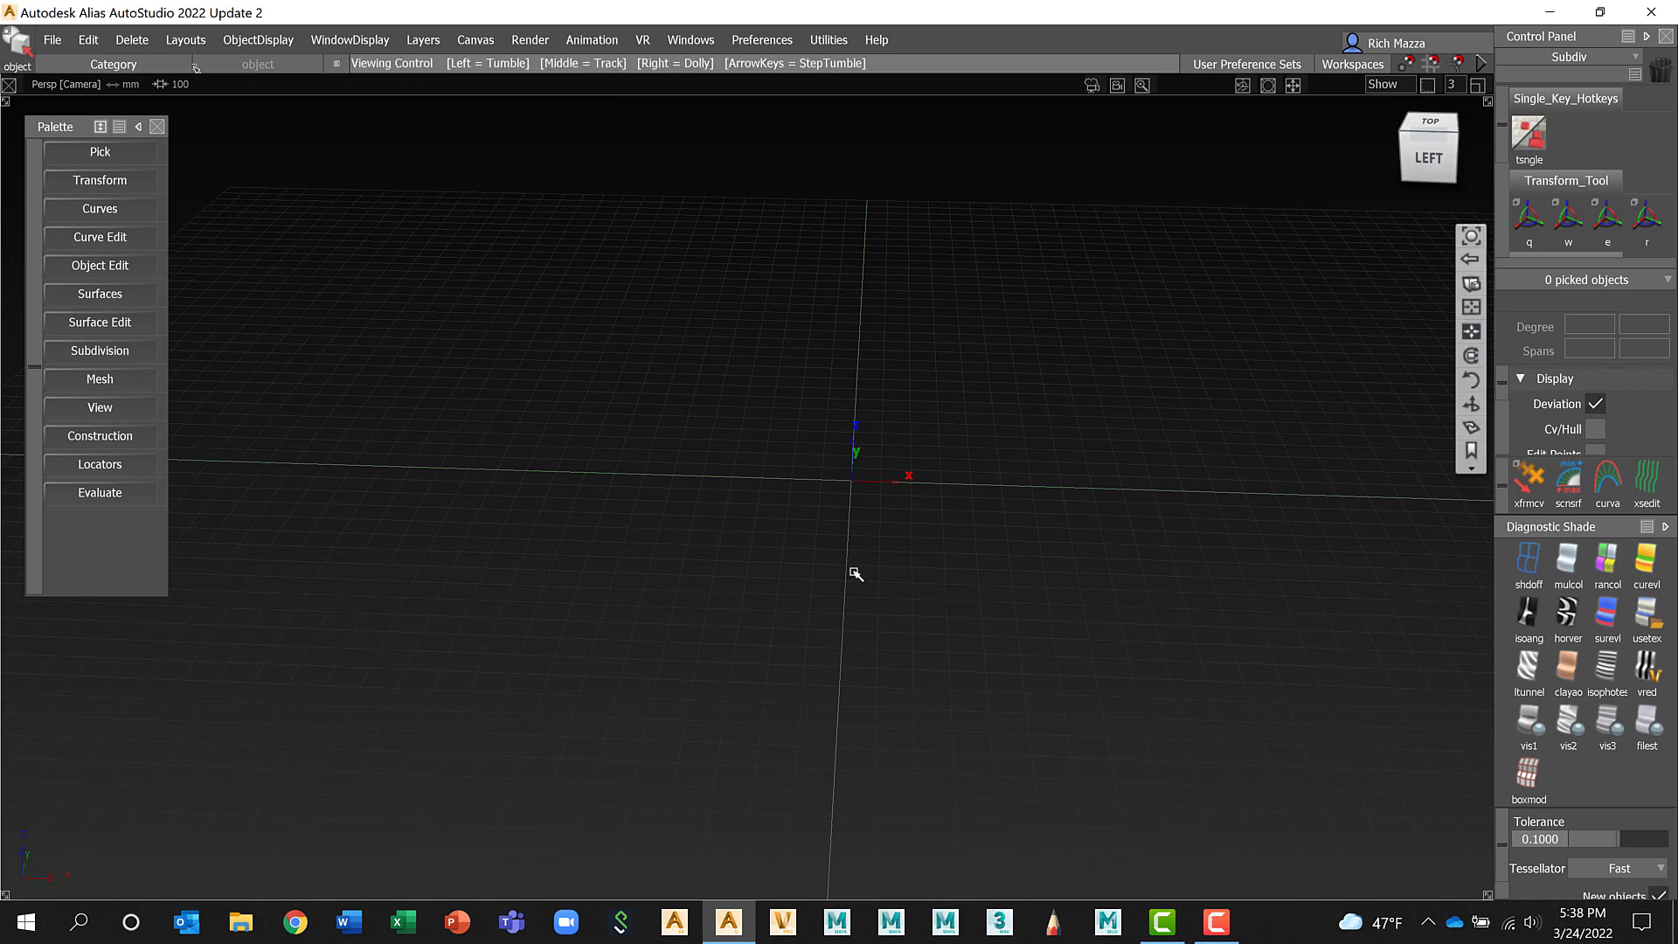
{"action": "left_click_drag", "start_coordinate": [651, 569], "coordinate": [988, 603], "text": "alt+shift"}
{"action": "key", "text": "shift+alt"}
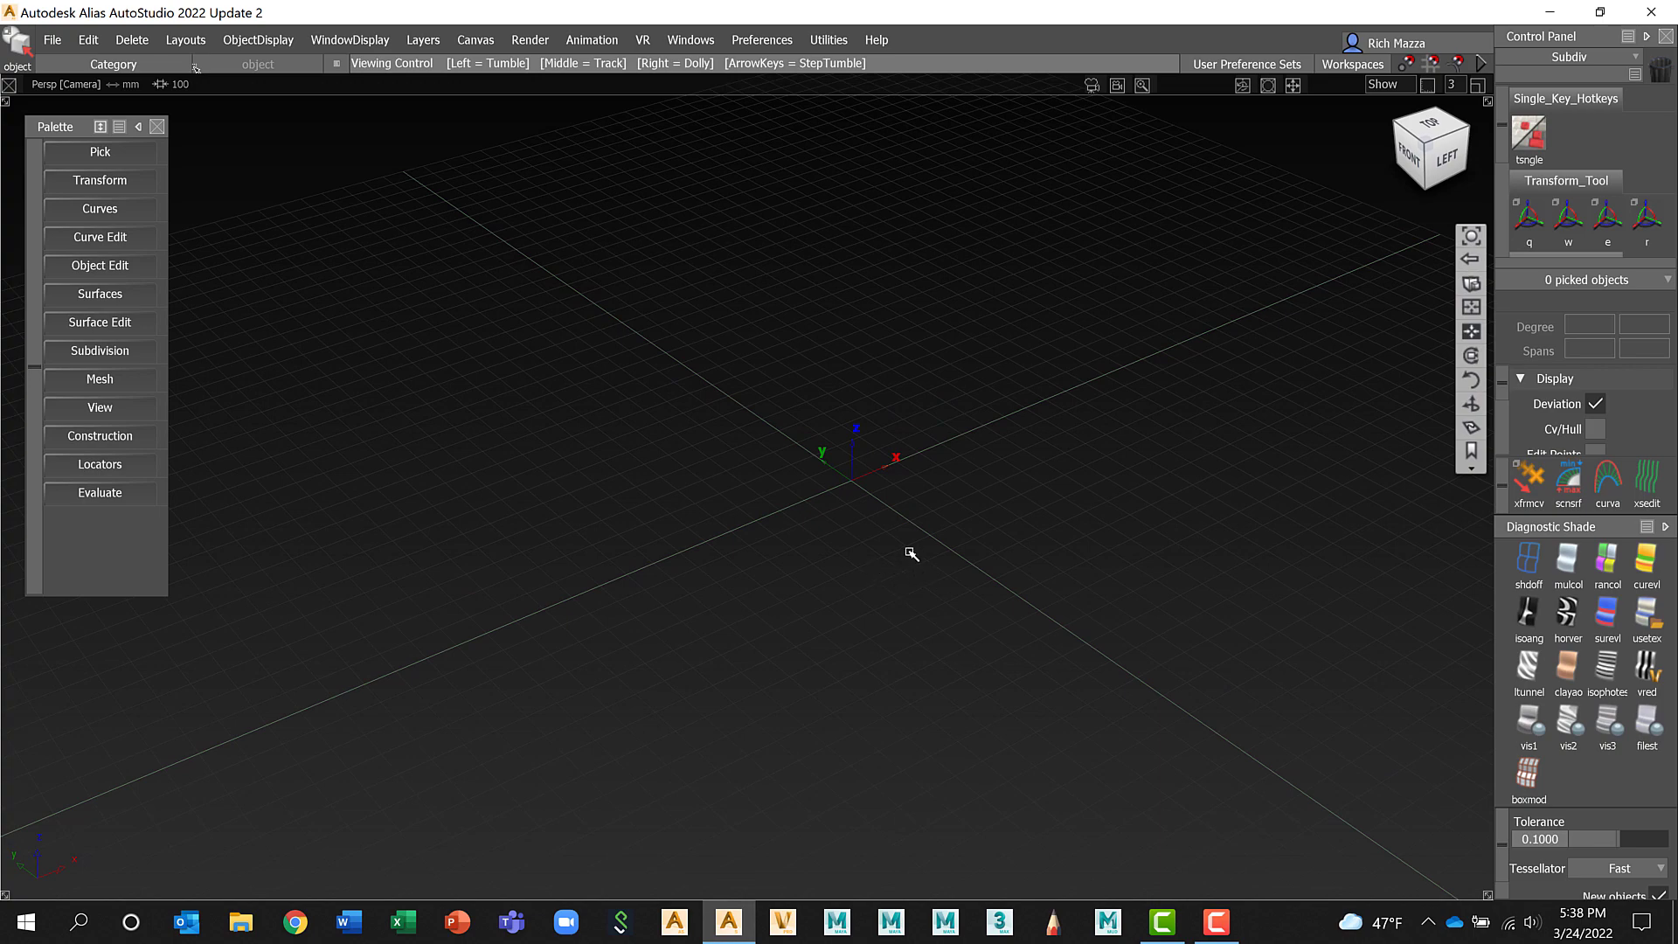
{"action": "middle_click_drag", "start_coordinate": [913, 552], "coordinate": [570, 547], "text": "alt+shift"}
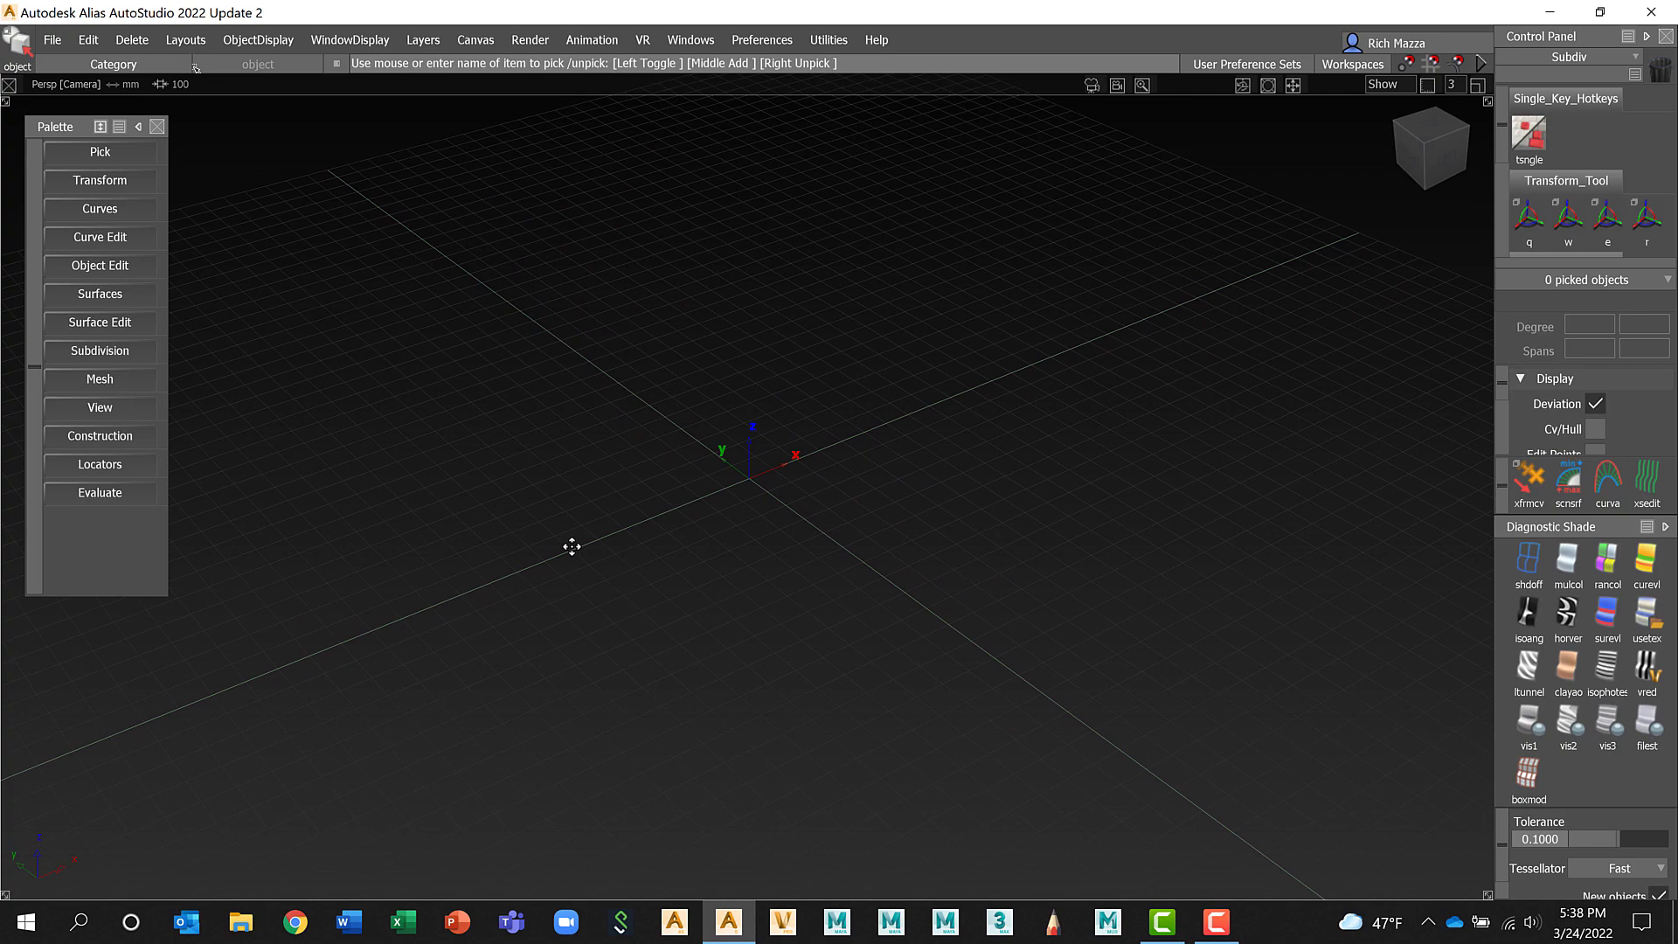
{"action": "key", "text": "shift+alt"}
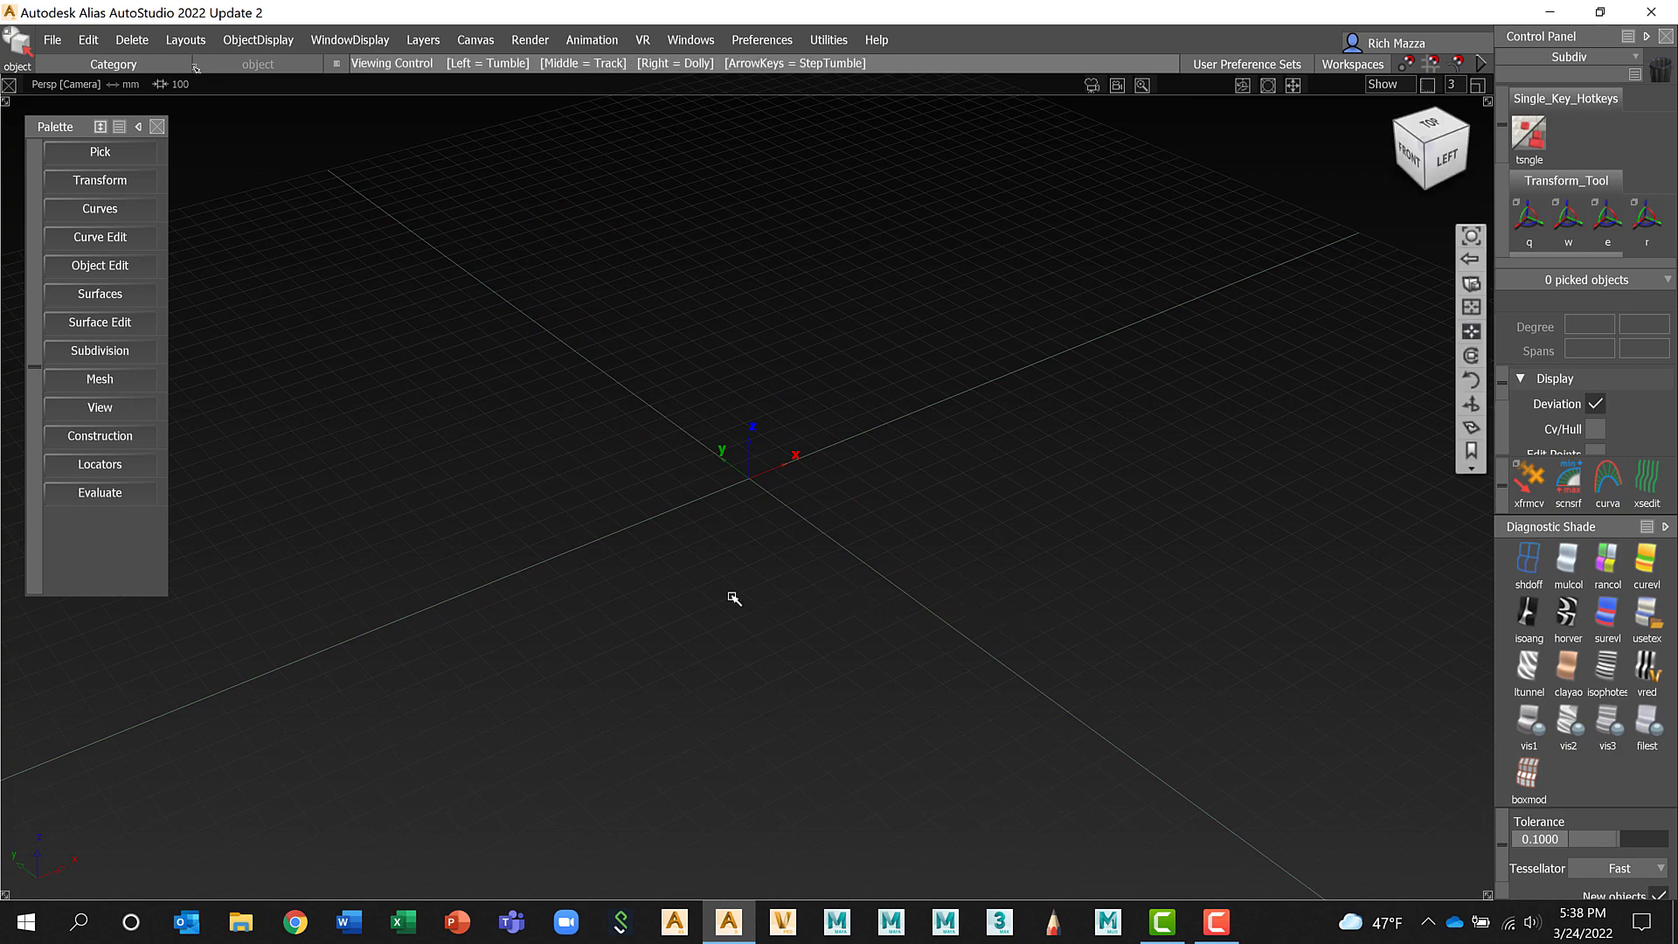
{"action": "mouse_move", "coordinate": [757, 599]}
{"action": "right_mouse_down", "text": "alt+shift"}
{"action": "mouse_move", "coordinate": [999, 620]}
{"action": "mouse_move", "coordinate": [566, 603]}
{"action": "mouse_move", "coordinate": [883, 607]}
{"action": "mouse_move", "coordinate": [737, 610]}
{"action": "right_mouse_up", "text": "alt+shift"}
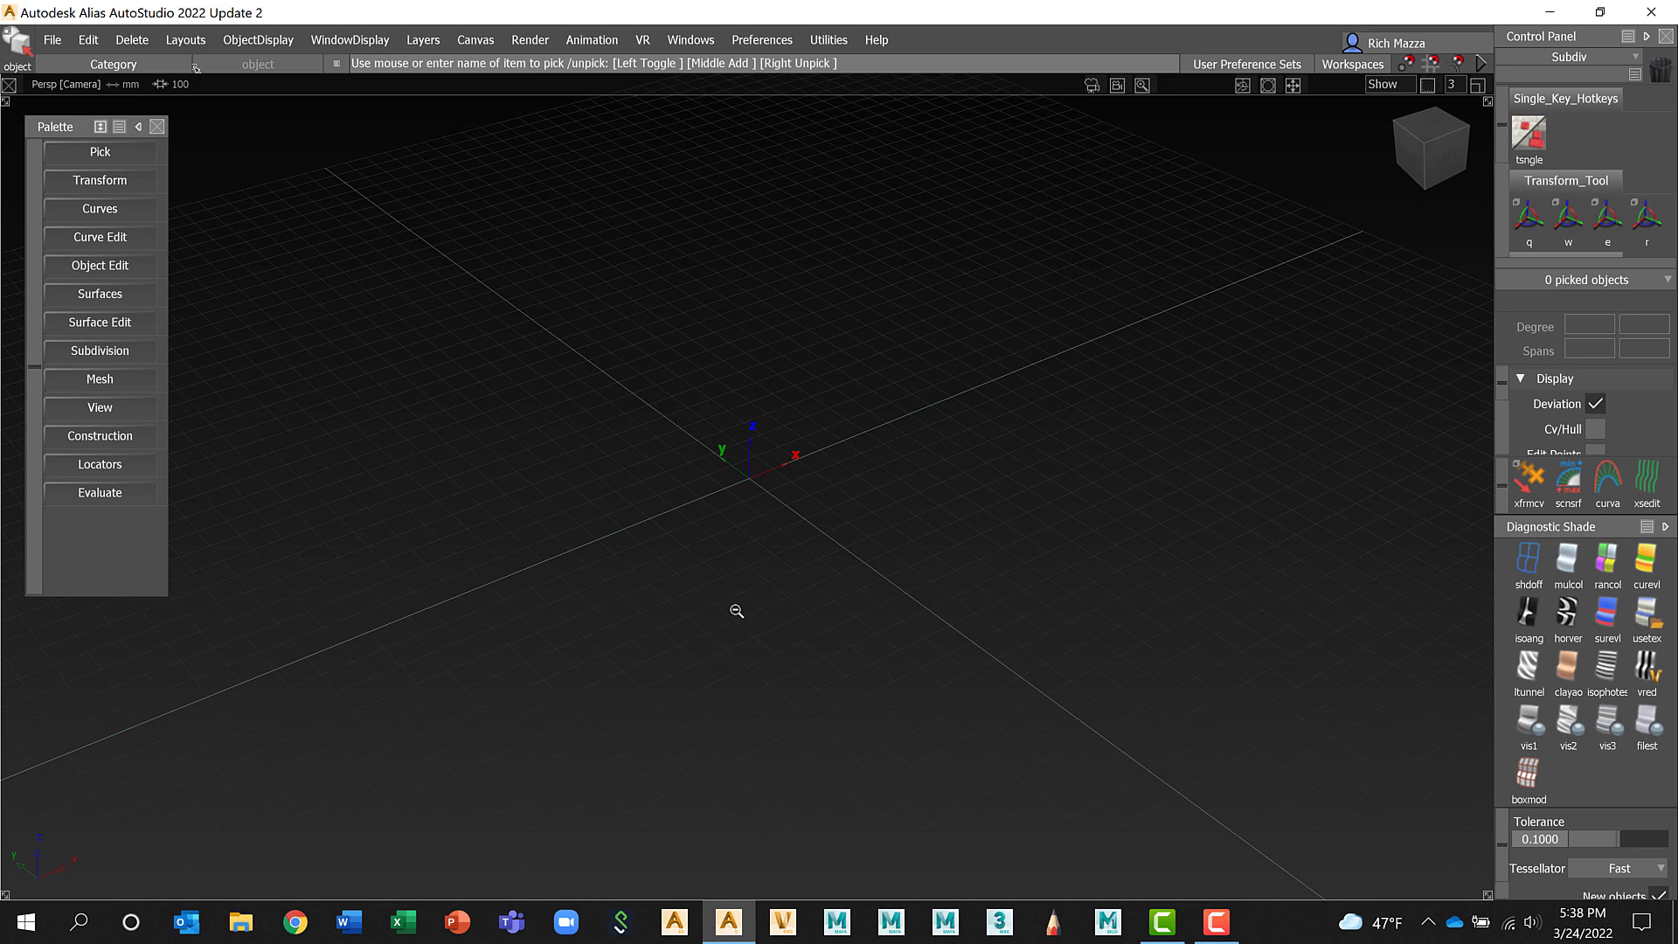
Tumble toward the front-left, track right and down, and dolly to rescale the grid
{"action": "mouse_move", "coordinate": [1436, 133]}
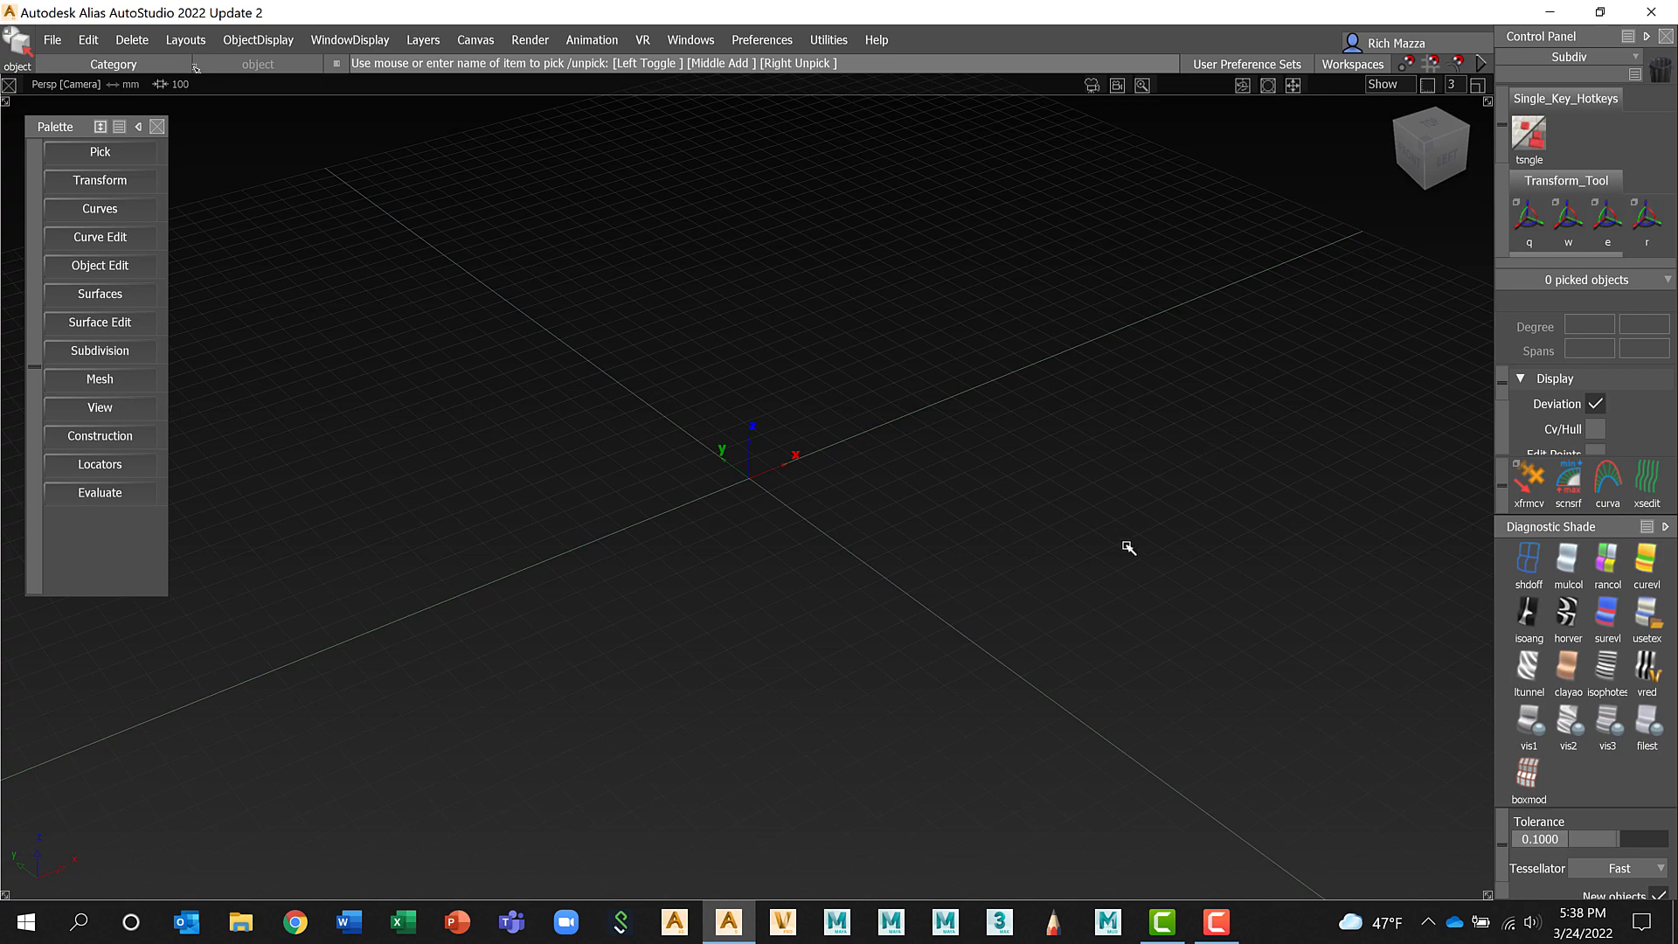
{"action": "left_click_drag", "start_coordinate": [775, 559], "coordinate": [914, 553], "text": "alt+shift"}
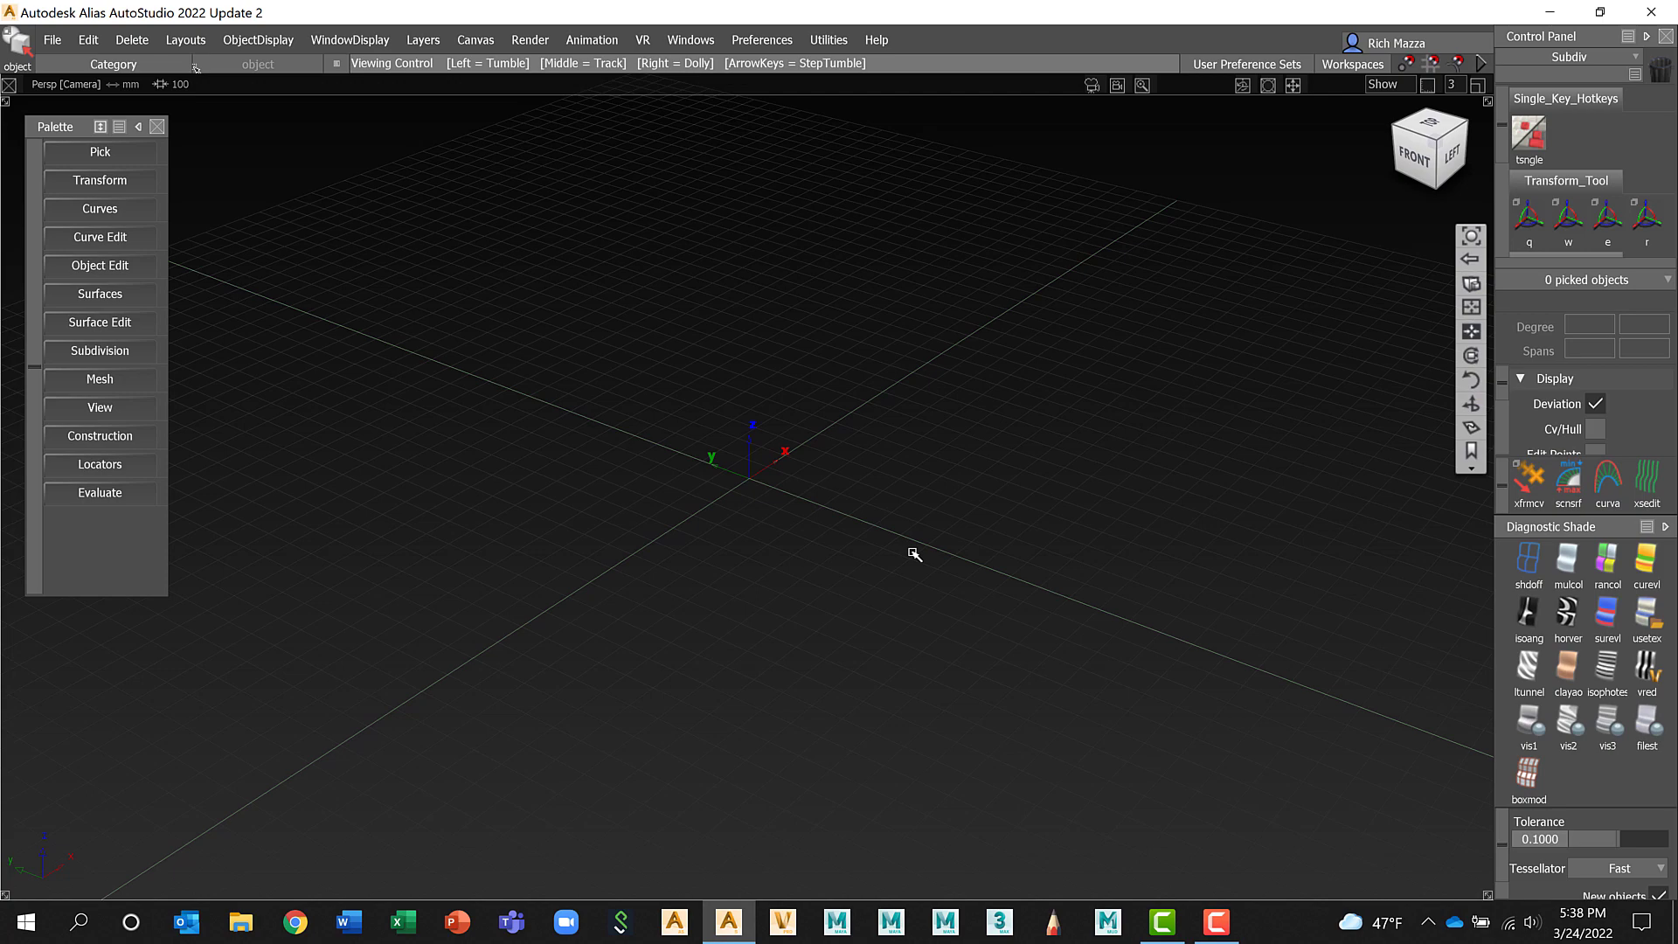
{"action": "middle_click_drag", "start_coordinate": [794, 569], "coordinate": [899, 568], "text": "alt+shift"}
{"action": "right_click_drag", "start_coordinate": [779, 565], "coordinate": [738, 584], "text": "alt+shift"}
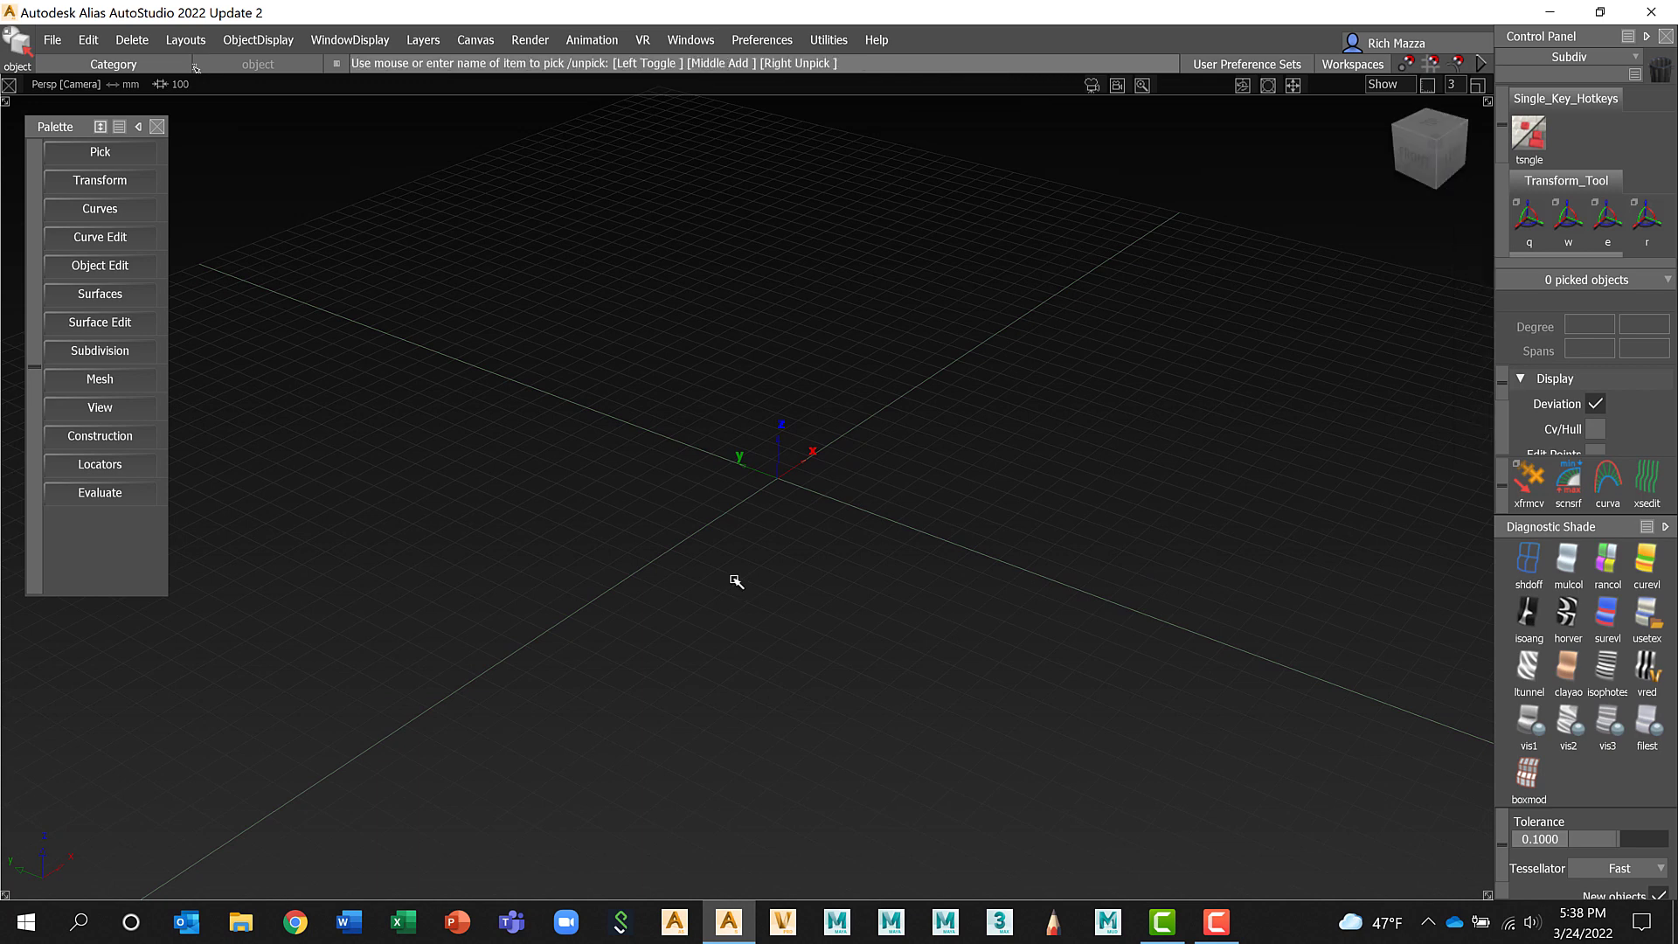